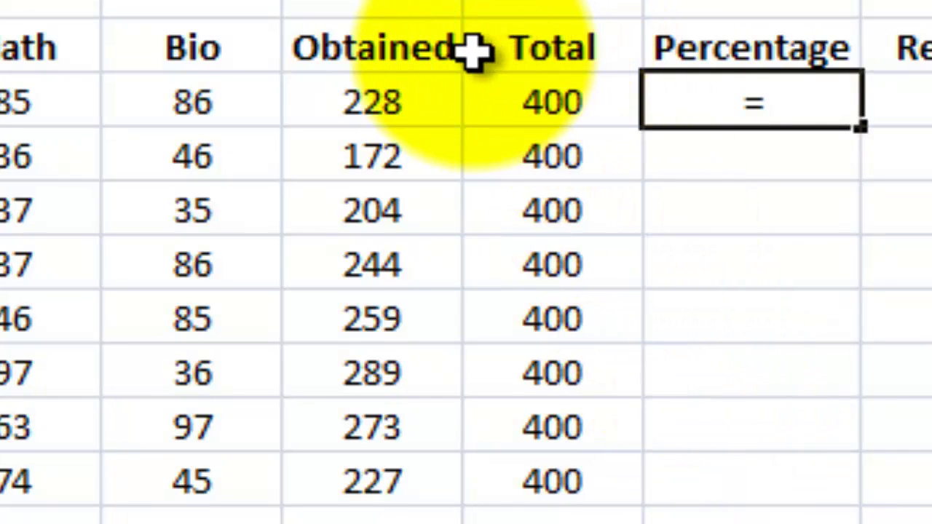
- Complete the first Percentage cell's formula as =G5/H5, dividing the obtained marks by the total
{"action": "left_click", "coordinate": [416, 96]}
{"action": "type", "text": "/"}
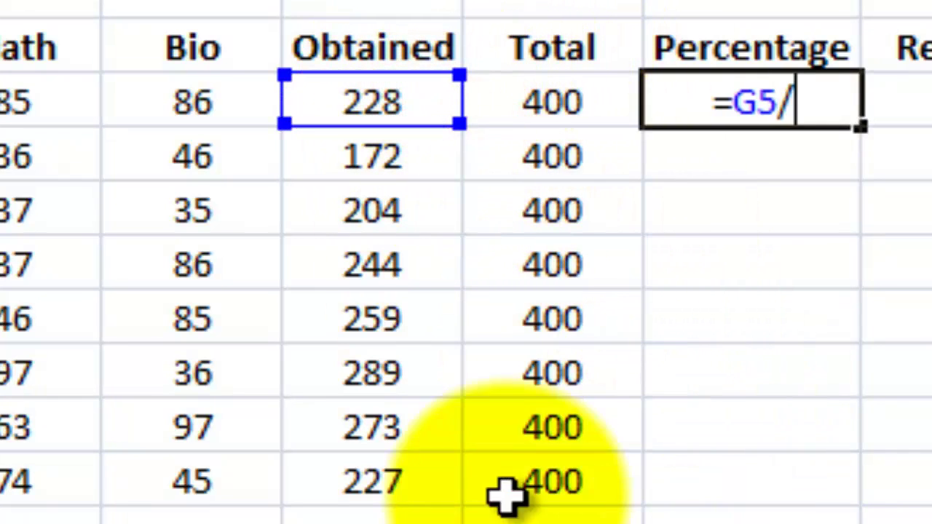
{"action": "left_click", "coordinate": [542, 117]}
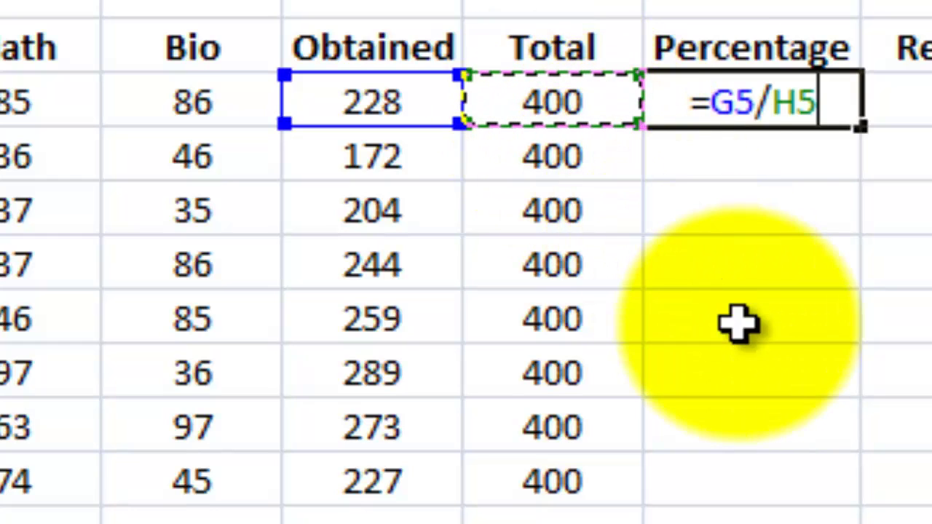
{"action": "key", "text": "Return"}
- Format the first Percentage cell as a percentage with two decimal places and fill it down to the last student row
{"action": "left_click", "coordinate": [749, 100]}
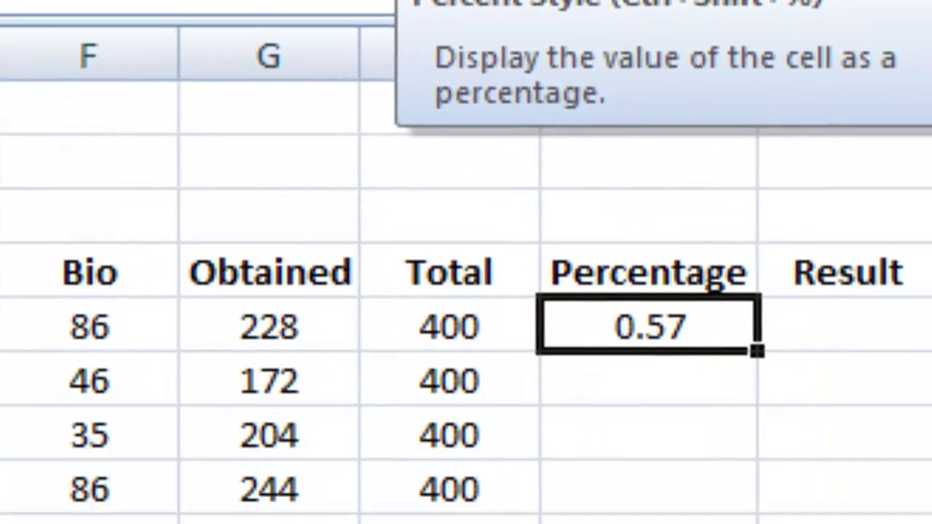
{"action": "left_click", "coordinate": [565, 234]}
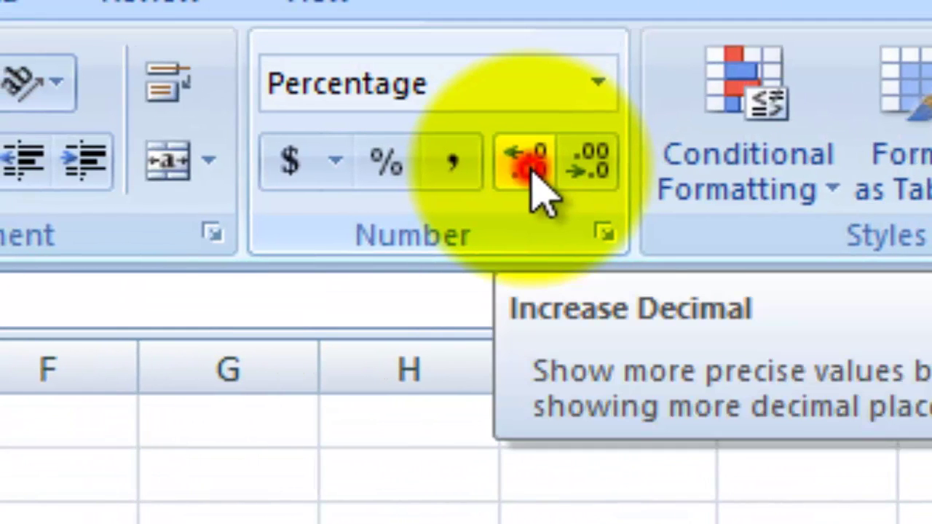
{"action": "left_click", "coordinate": [528, 166]}
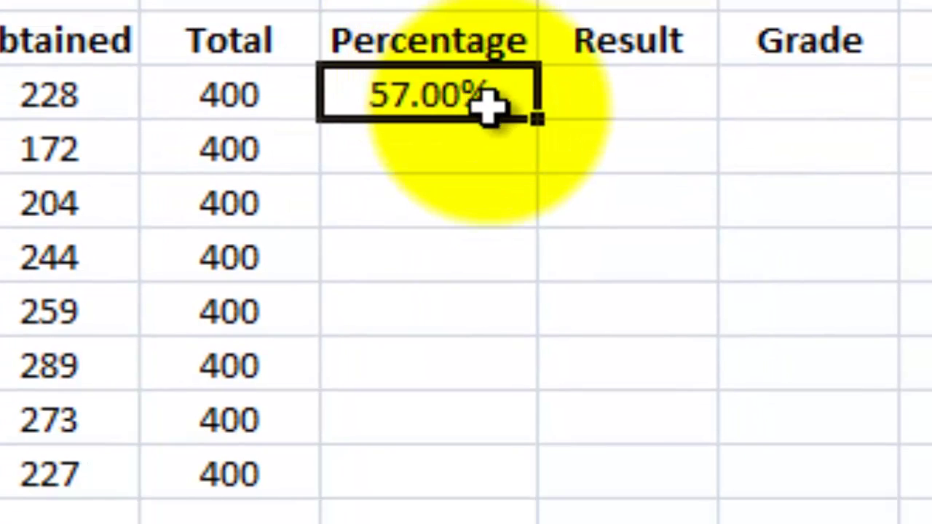
{"action": "left_click_drag", "start_coordinate": [537, 119], "coordinate": [534, 502]}
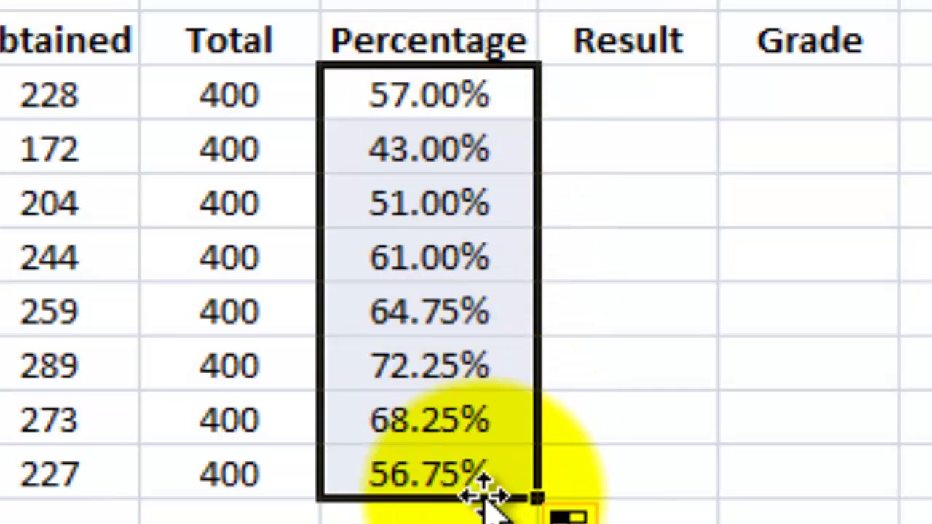
- Start an IF formula in the first Result cell that tests whether I5 is less than 40%
{"action": "left_click", "coordinate": [615, 109]}
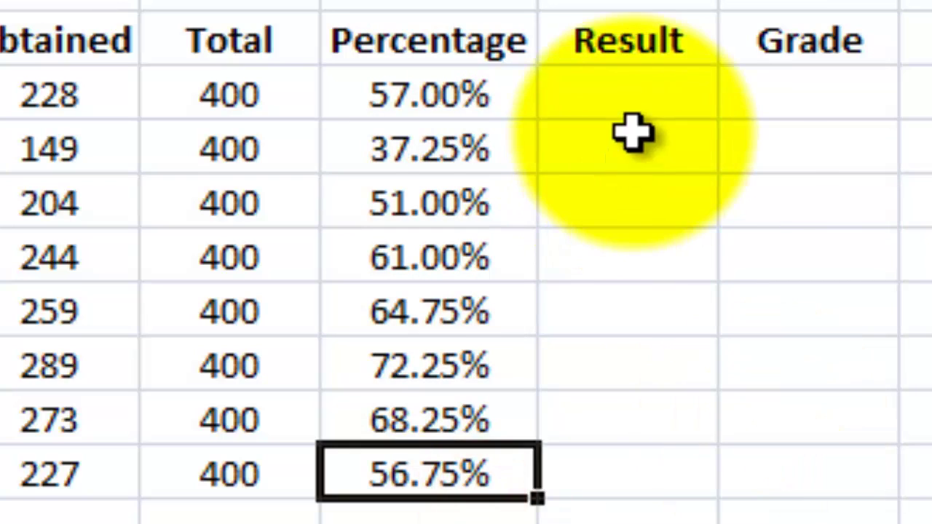
{"action": "left_click", "coordinate": [634, 134]}
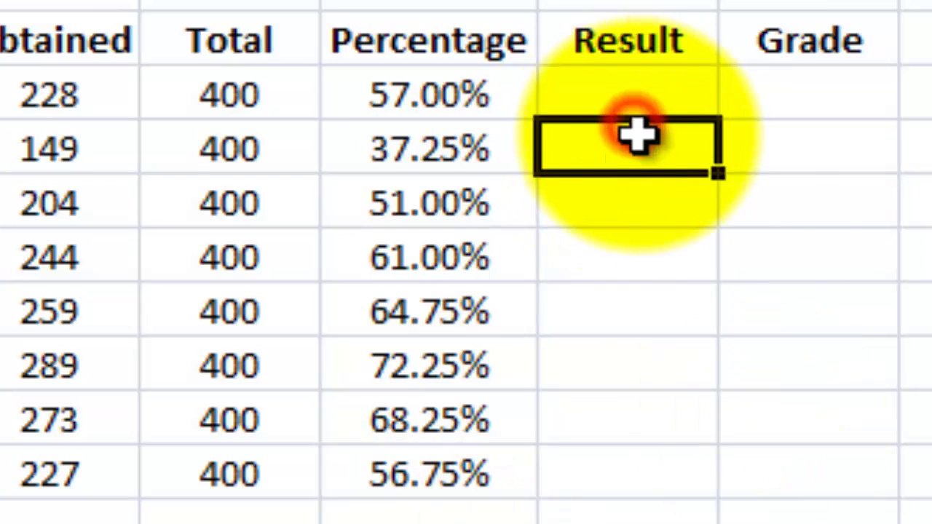
{"action": "left_click", "coordinate": [641, 101]}
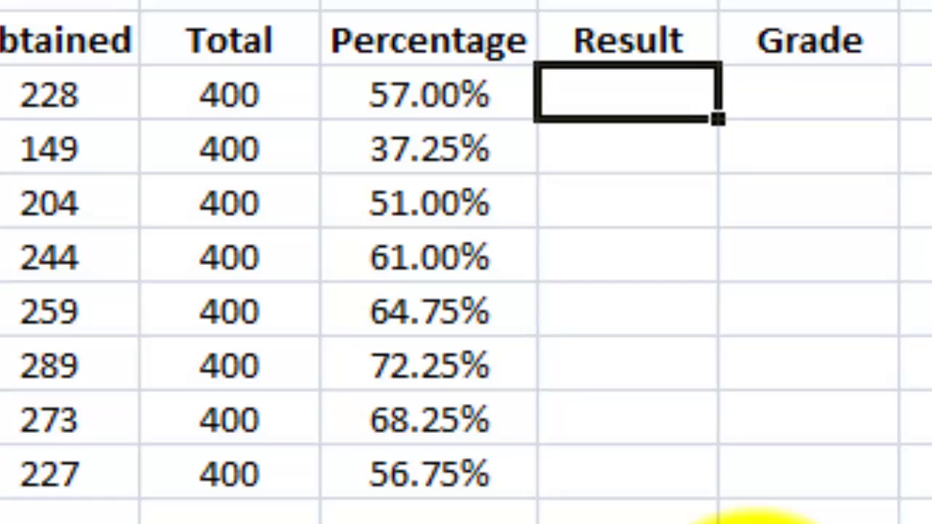
{"action": "type", "text": "f"}
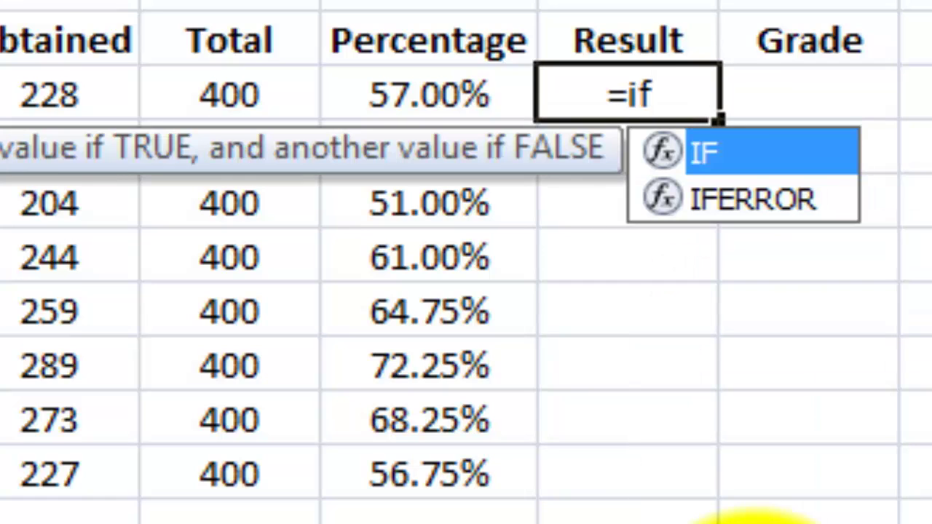
{"action": "type", "text": "("}
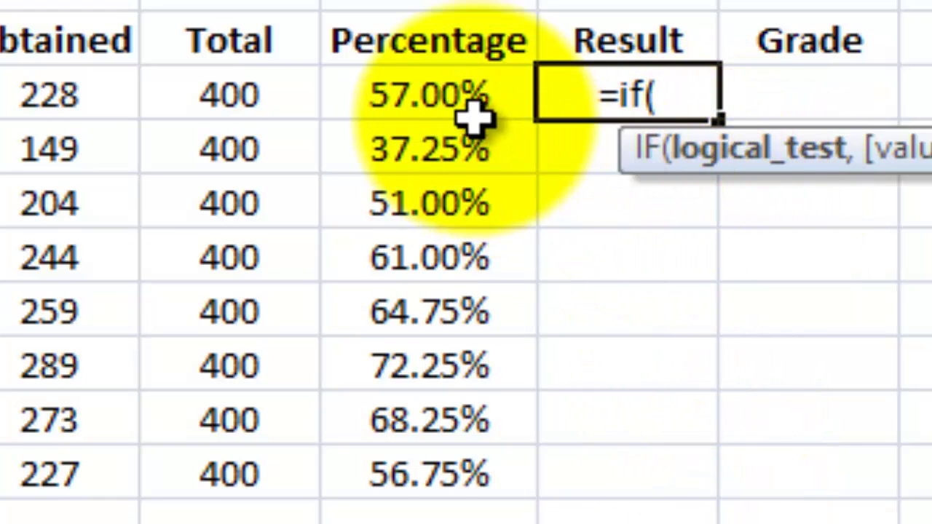
{"action": "left_click", "coordinate": [434, 99]}
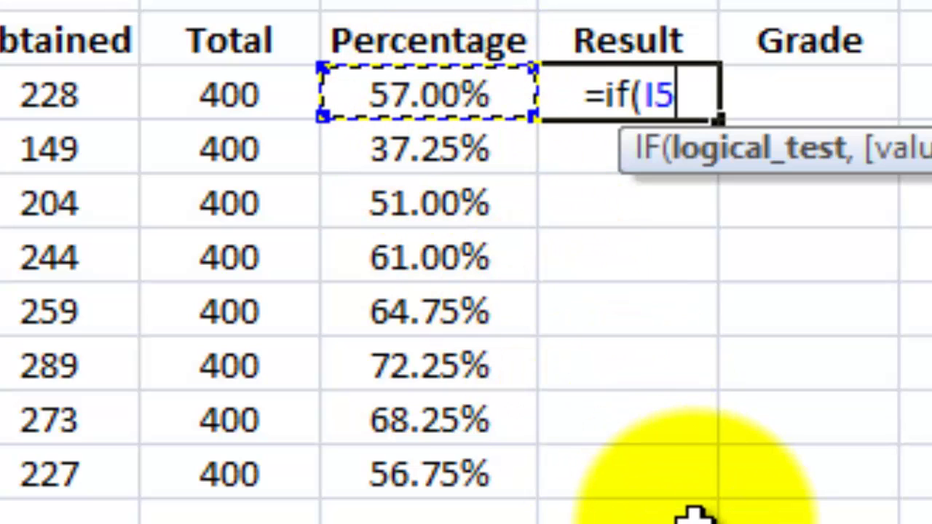
{"action": "type", "text": "<"}
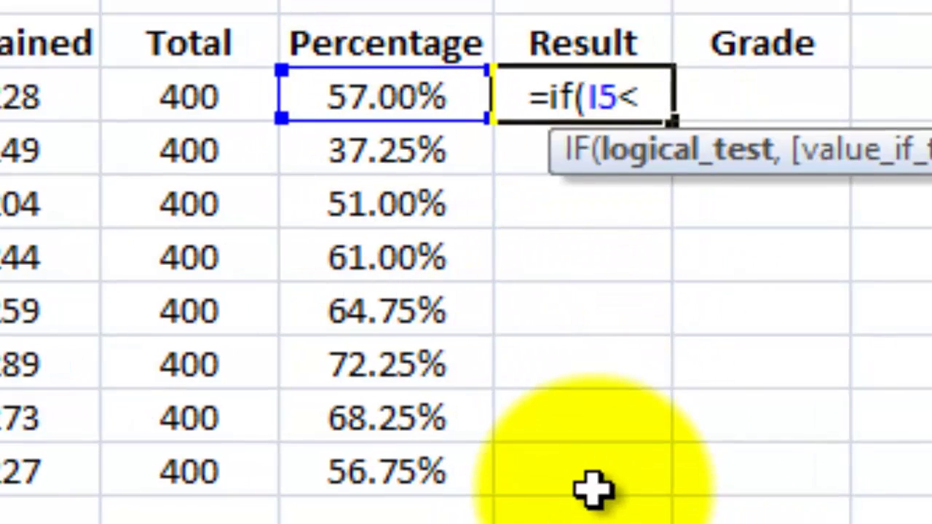
{"action": "type", "text": "40"}
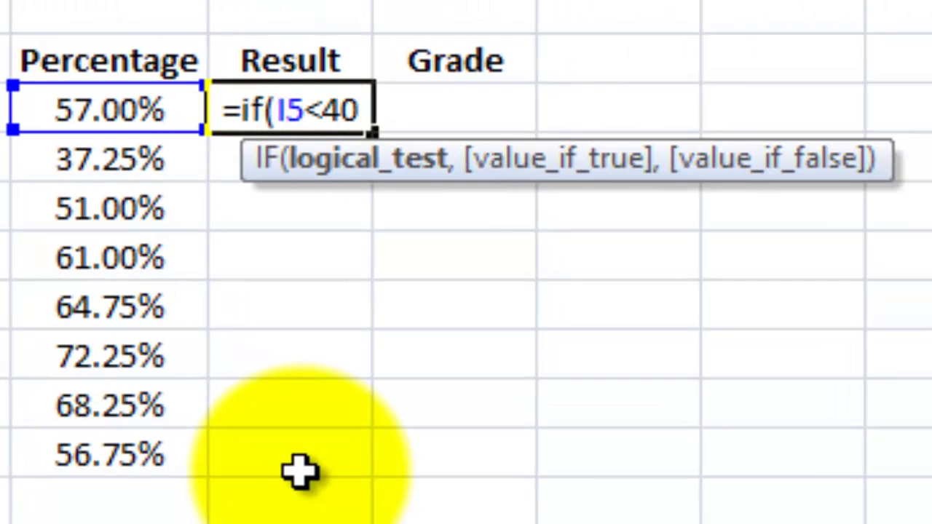
{"action": "type", "text": "%"}
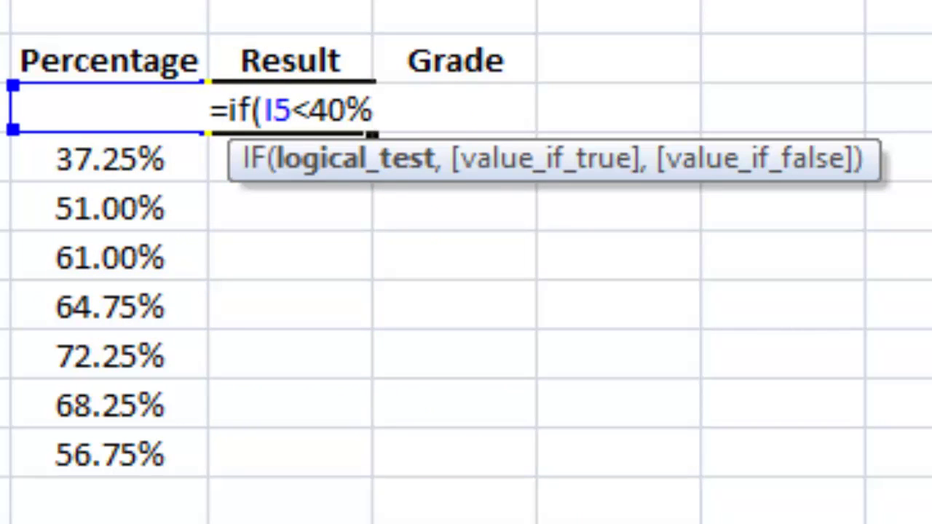
- Complete the Result formula so it returns "Fail" when the test is true and "Pass" otherwise
{"action": "type", "text": ","}
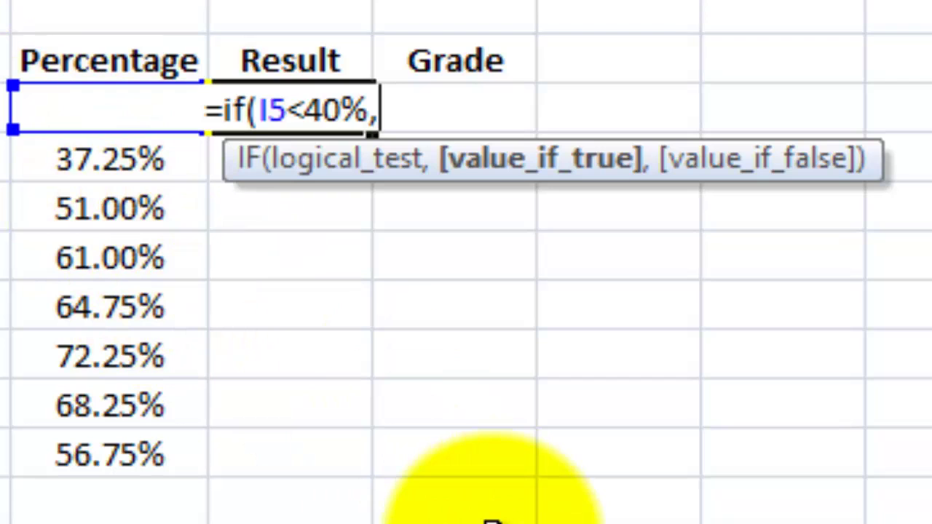
{"action": "type", "text": "\""}
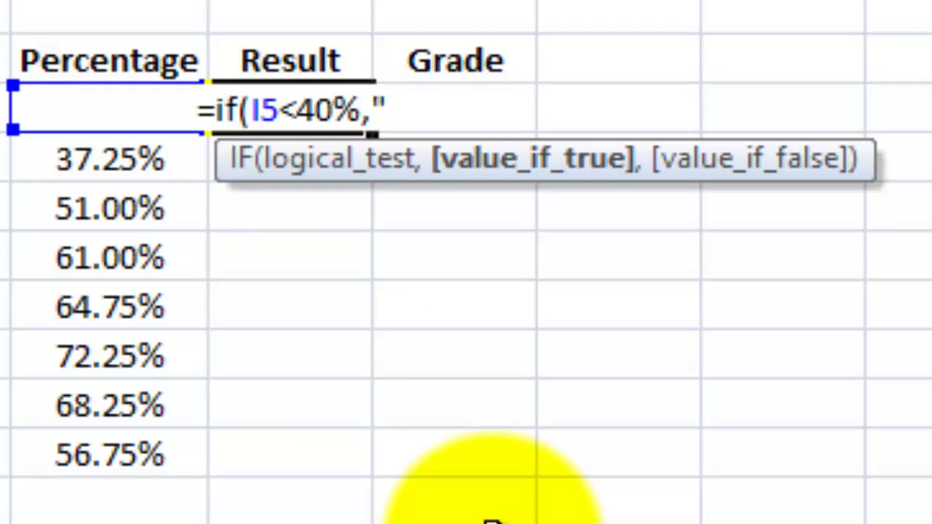
{"action": "type", "text": "Fail"}
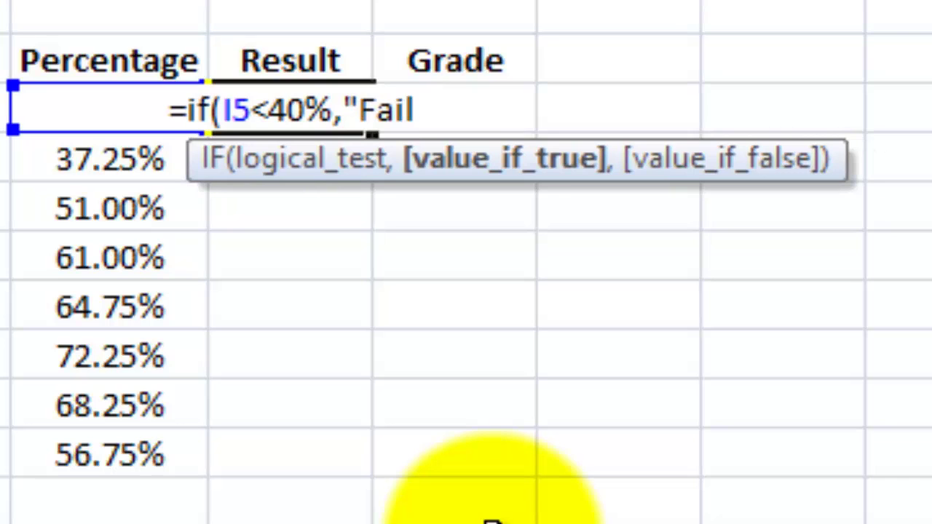
{"action": "type", "text": "\""}
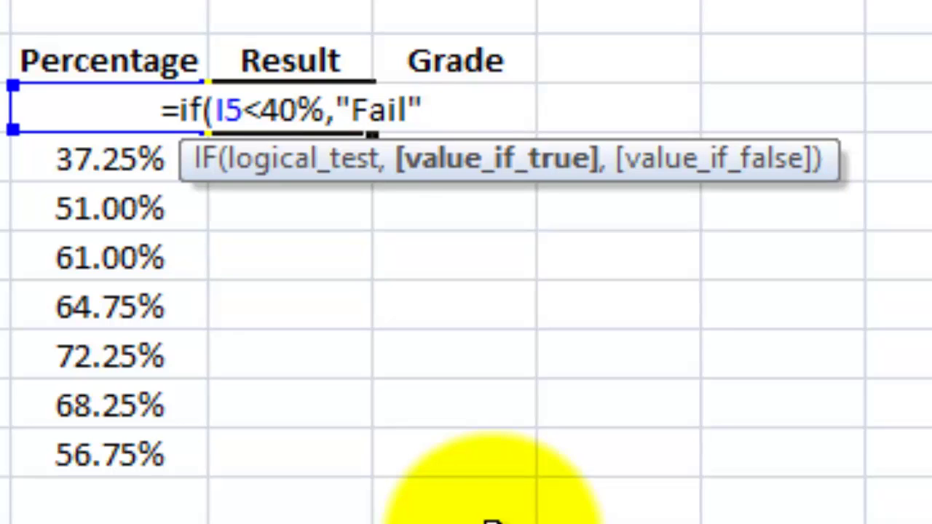
{"action": "type", "text": ","}
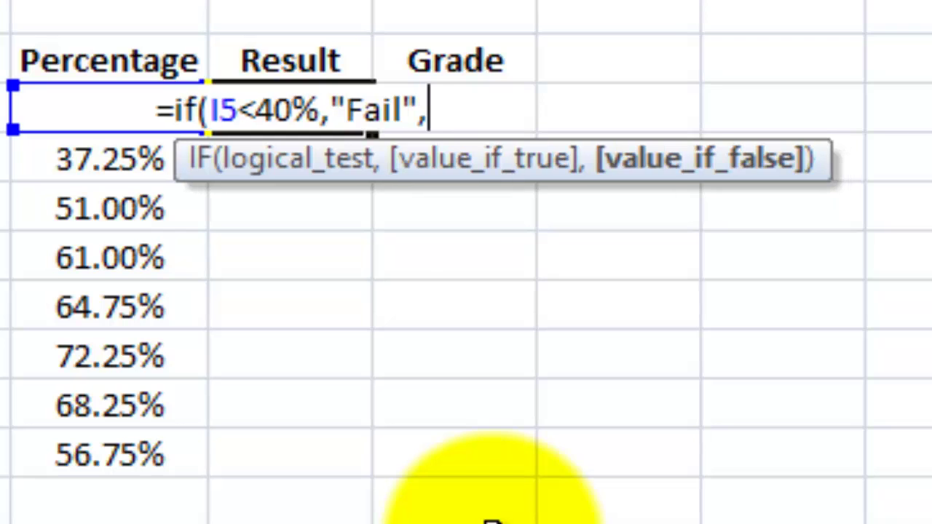
{"action": "type", "text": "\""}
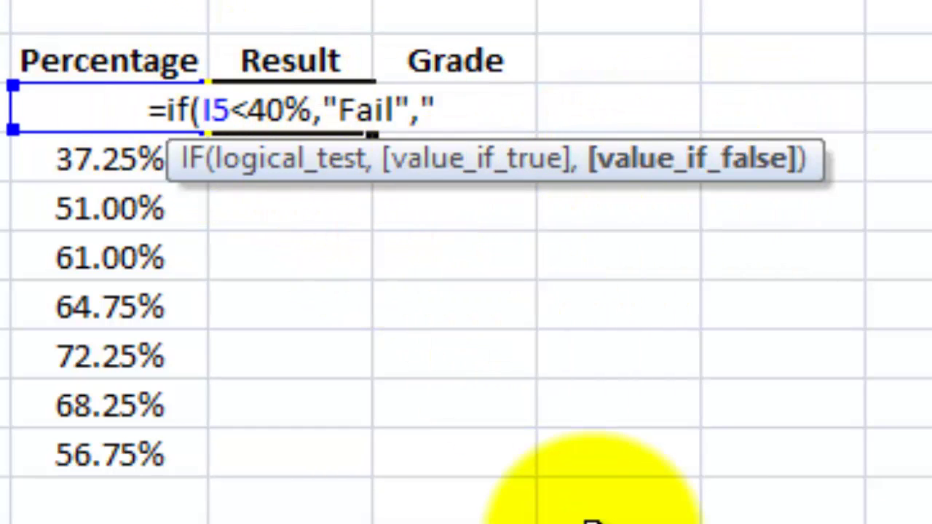
{"action": "type", "text": "Pas"}
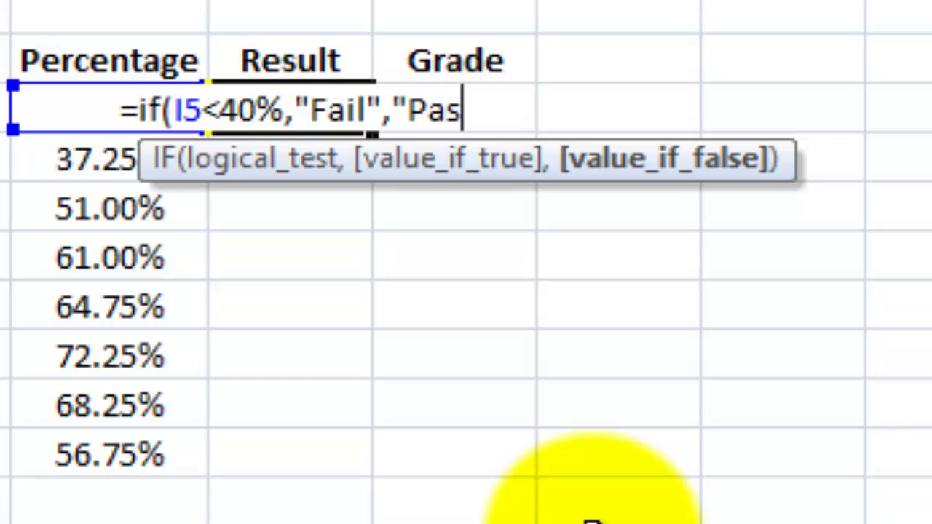
{"action": "type", "text": "s\""}
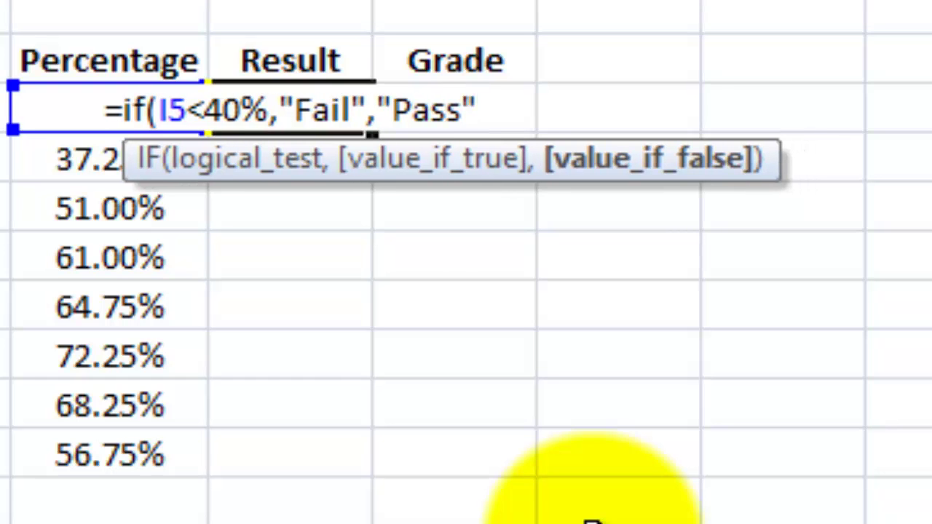
{"action": "type", "text": ")"}
{"action": "key", "text": "Return"}
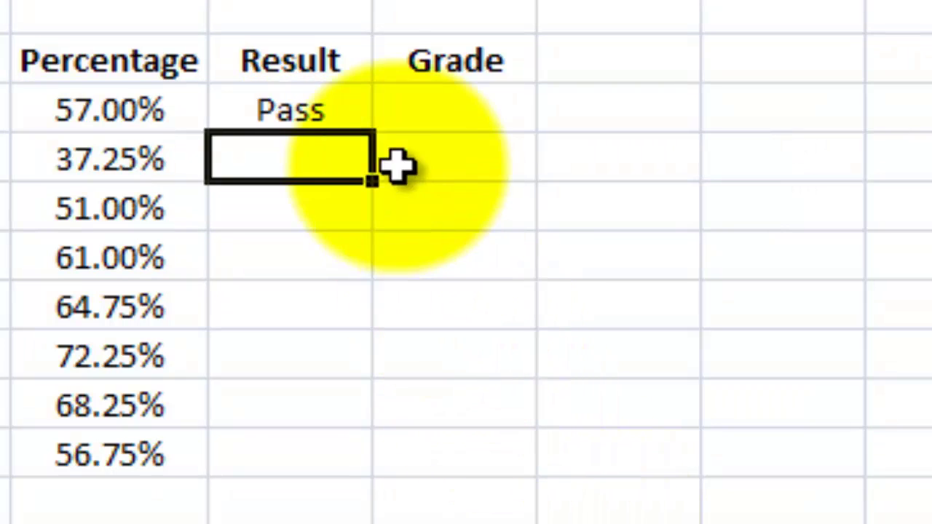
- Fill the Result formula down to the last student row and check the second student's result against the percentage
{"action": "left_click", "coordinate": [343, 104]}
{"action": "left_click_drag", "start_coordinate": [375, 133], "coordinate": [366, 432]}
{"action": "left_click", "coordinate": [497, 313]}
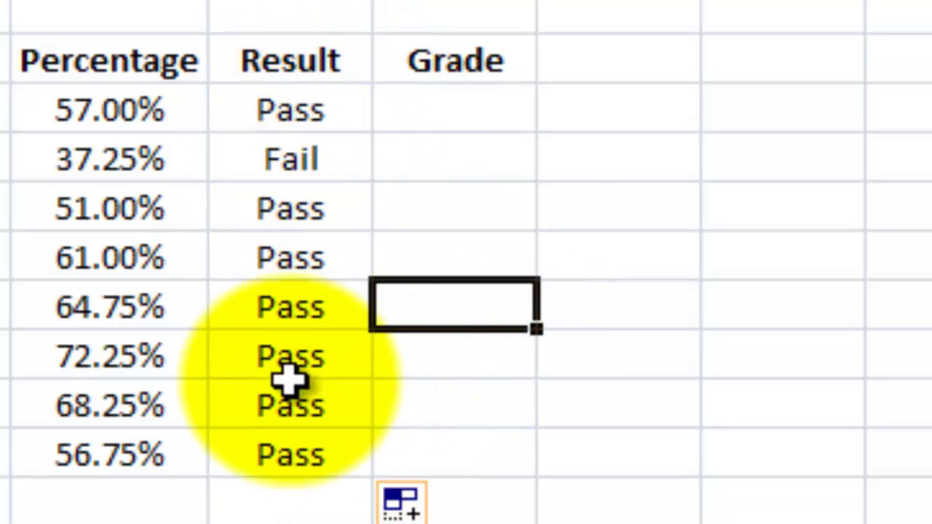
{"action": "left_click", "coordinate": [285, 108]}
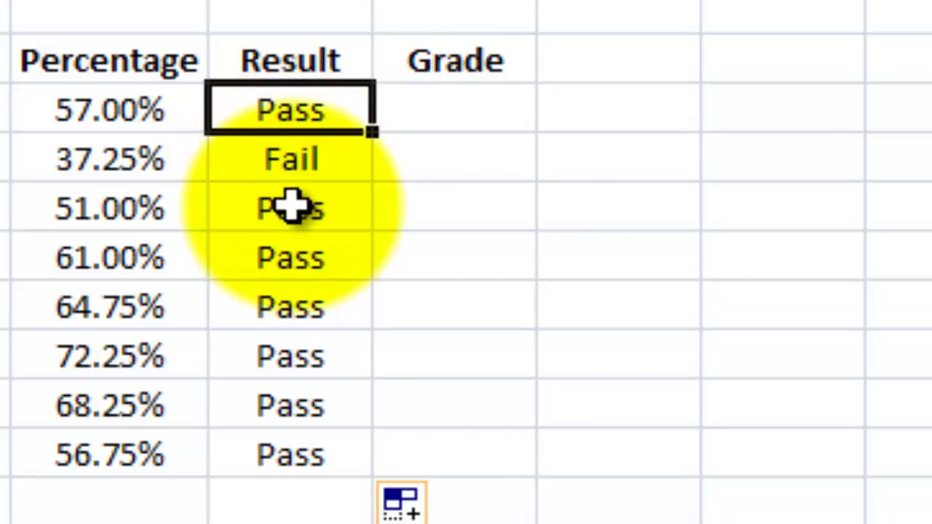
{"action": "left_click", "coordinate": [294, 175]}
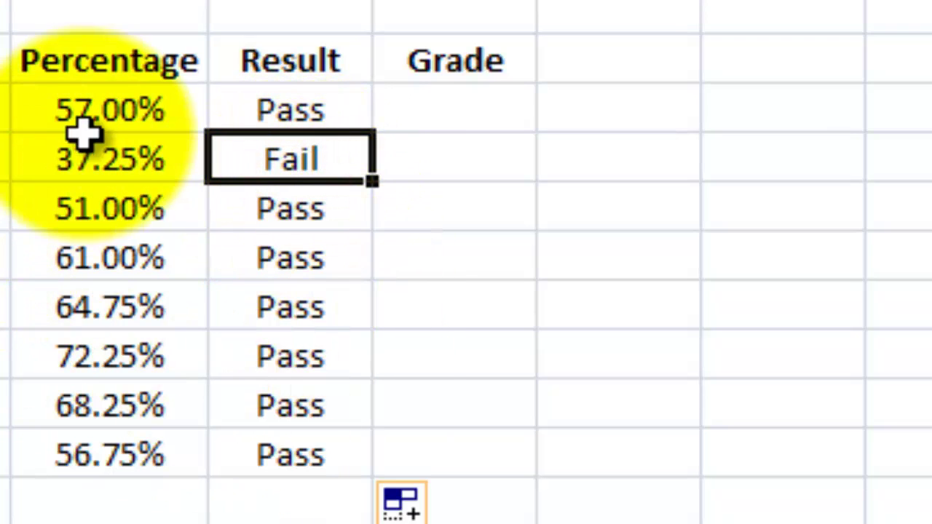
{"action": "left_click", "coordinate": [110, 158]}
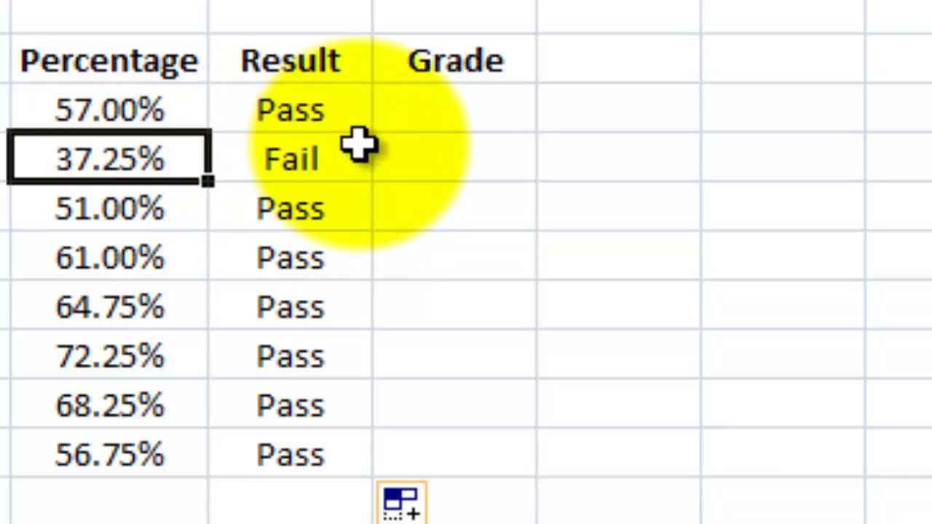
- Start an IF formula in the first Grade cell that returns "A+" when I5 is greater than 90%
{"action": "left_click", "coordinate": [405, 110]}
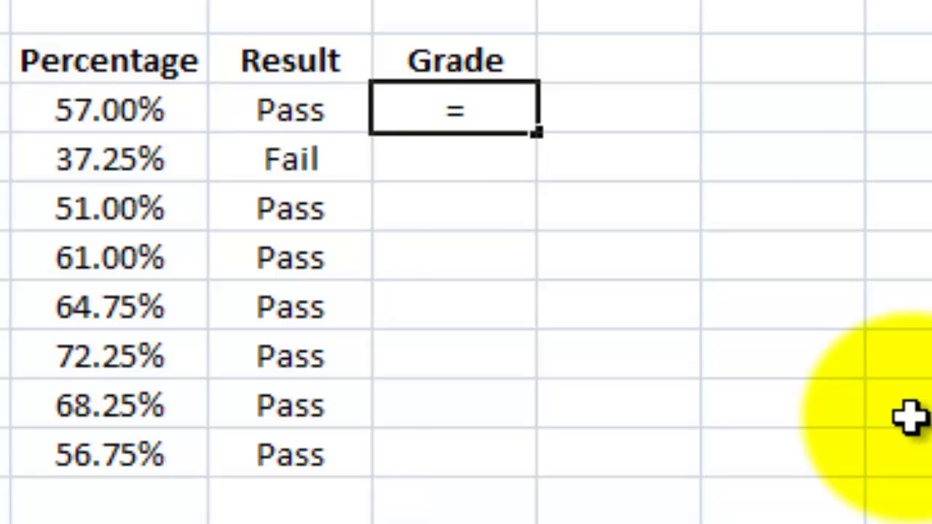
{"action": "type", "text": "if("}
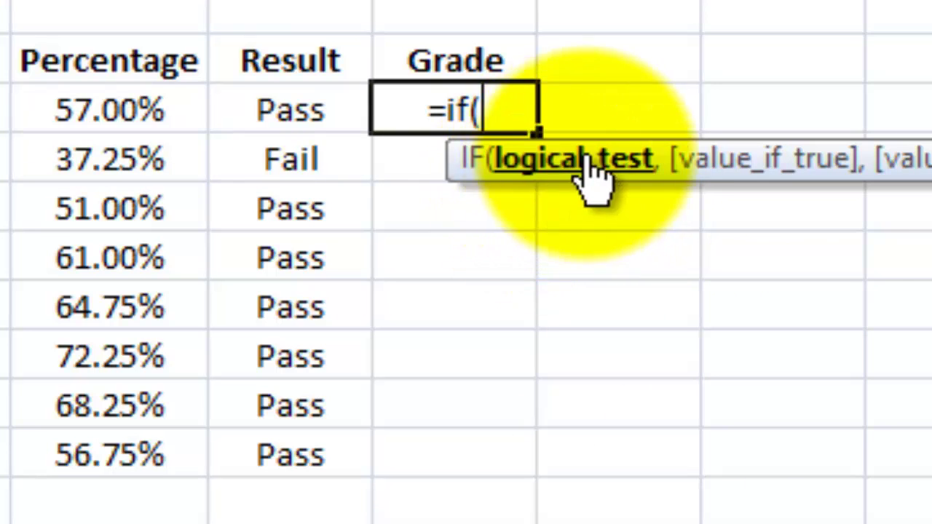
{"action": "left_click", "coordinate": [140, 120]}
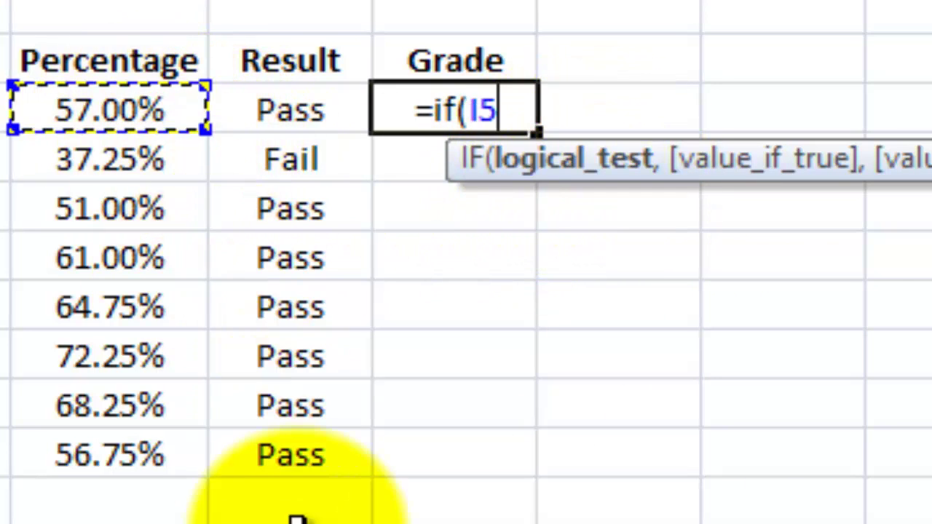
{"action": "type", "text": ">"}
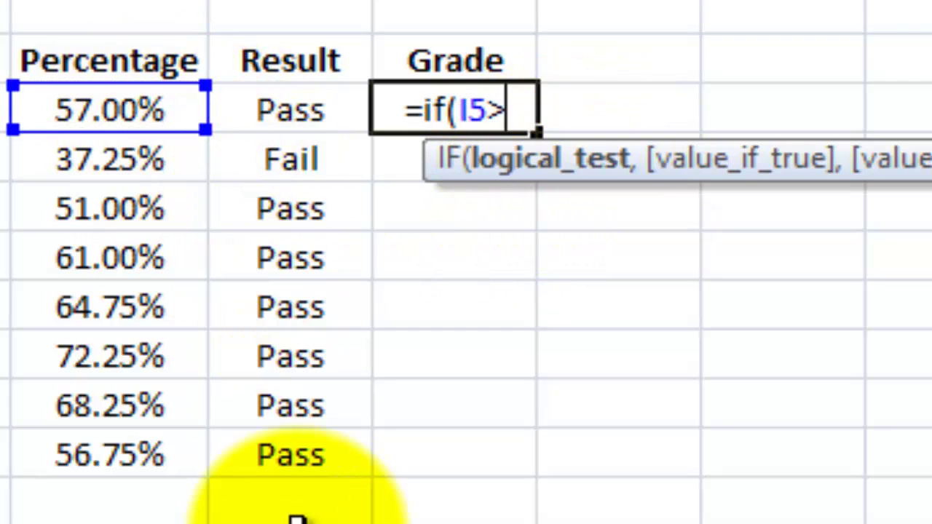
{"action": "type", "text": "90%,"}
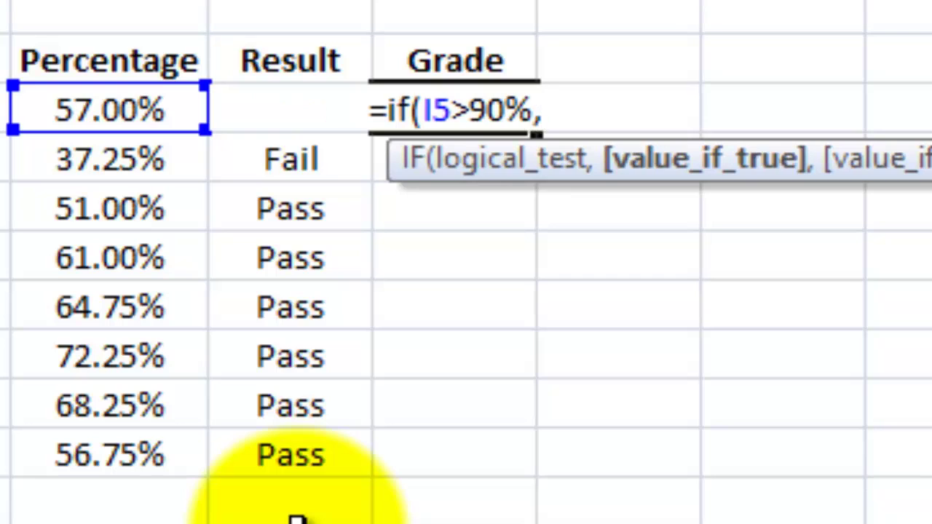
{"action": "type", "text": "\""}
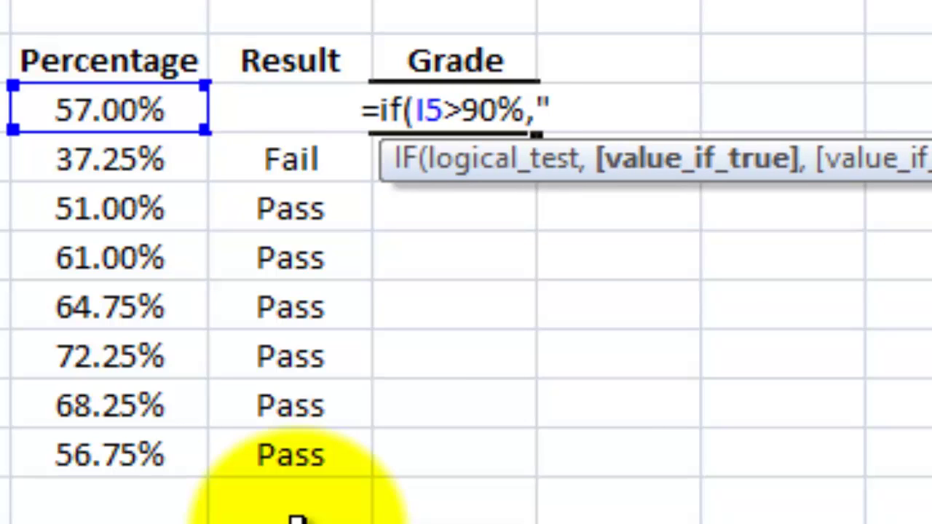
{"action": "type", "text": "A"}
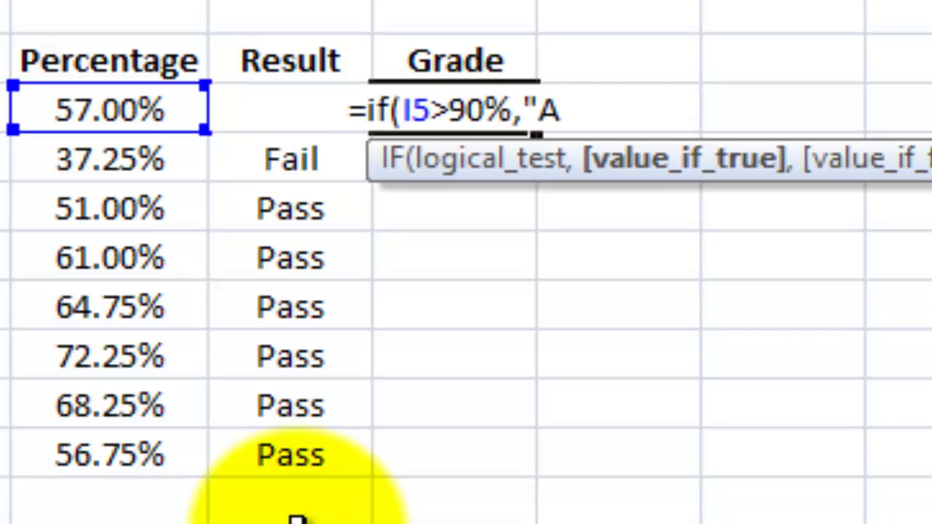
{"action": "type", "text": "+\""}
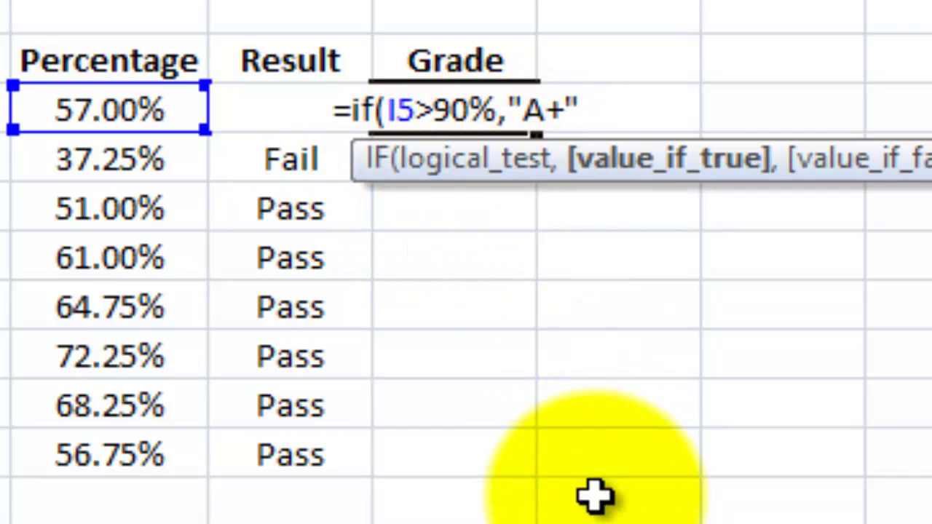
{"action": "type", "text": ","}
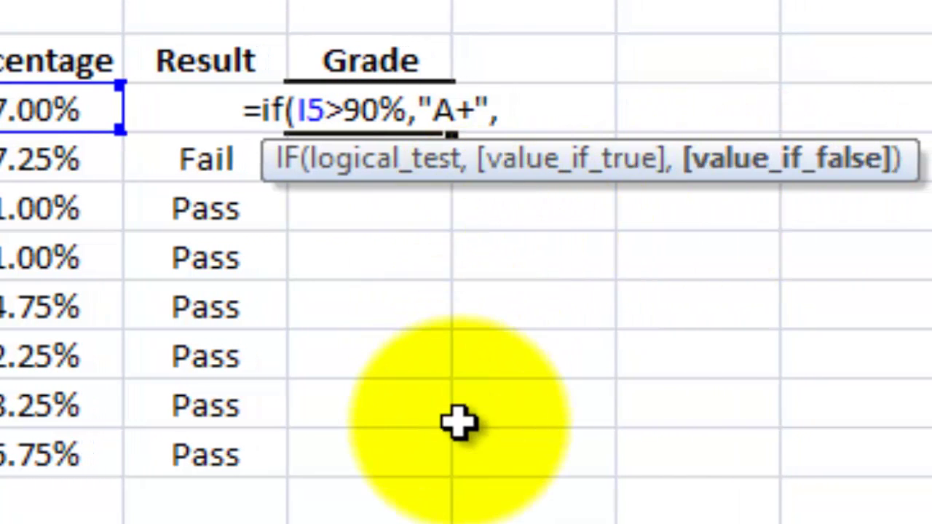
- Nest a second IF as the Grade formula's false value, returning "A" when I5 is greater than 80%
{"action": "type", "text": "if"}
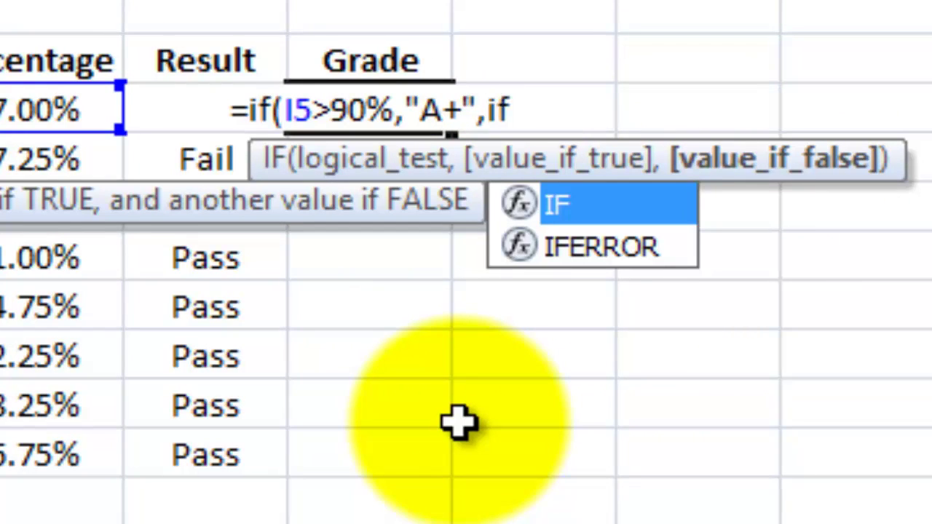
{"action": "type", "text": "("}
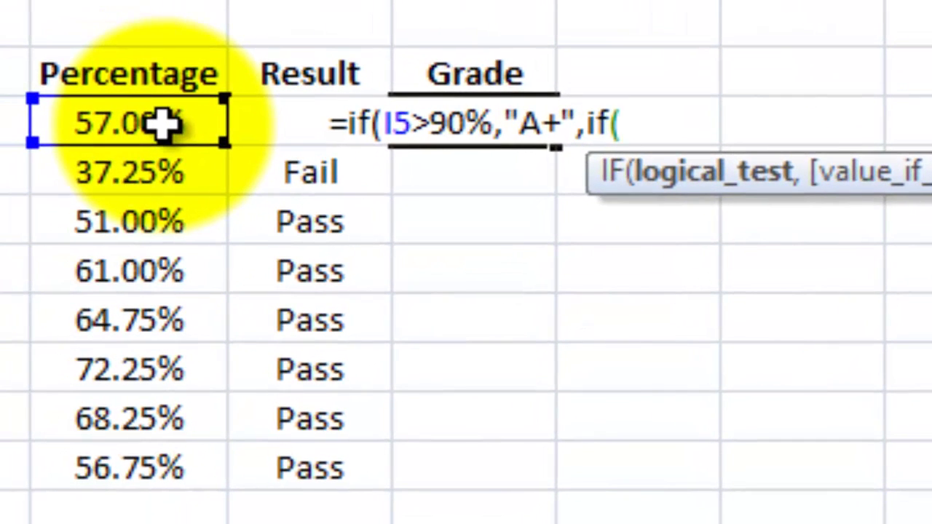
{"action": "left_click", "coordinate": [110, 128]}
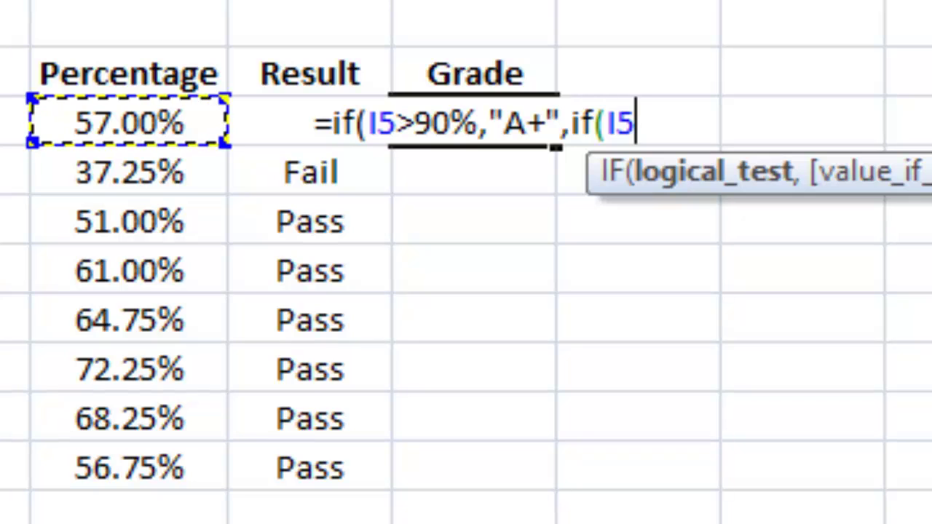
{"action": "type", "text": ">"}
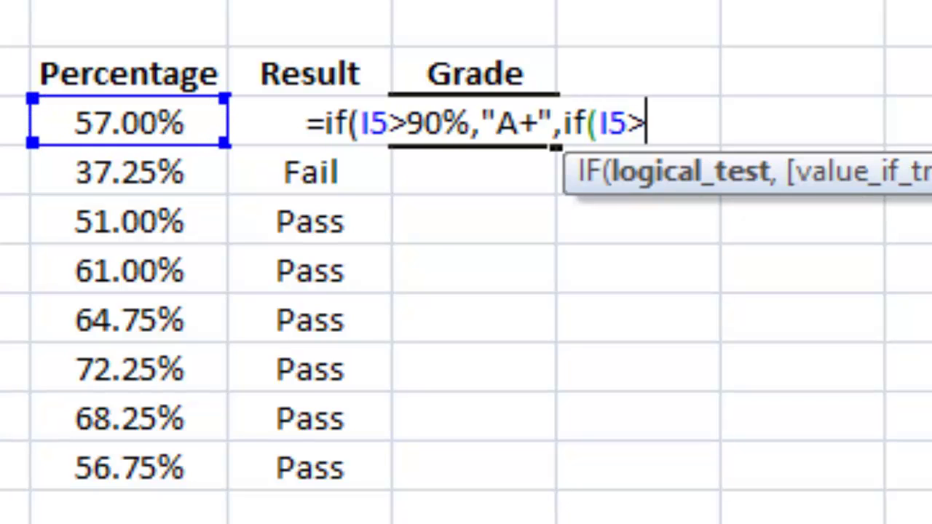
{"action": "type", "text": "80%"}
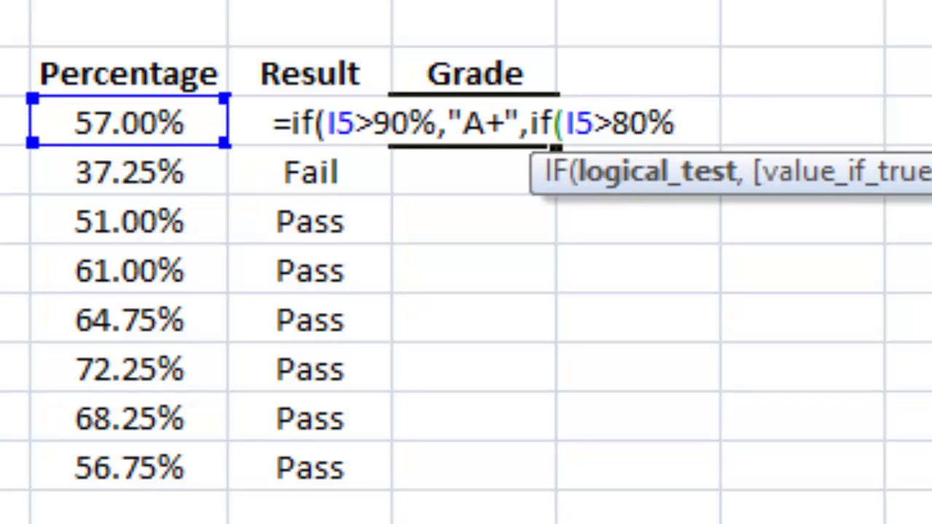
{"action": "type", "text": ","}
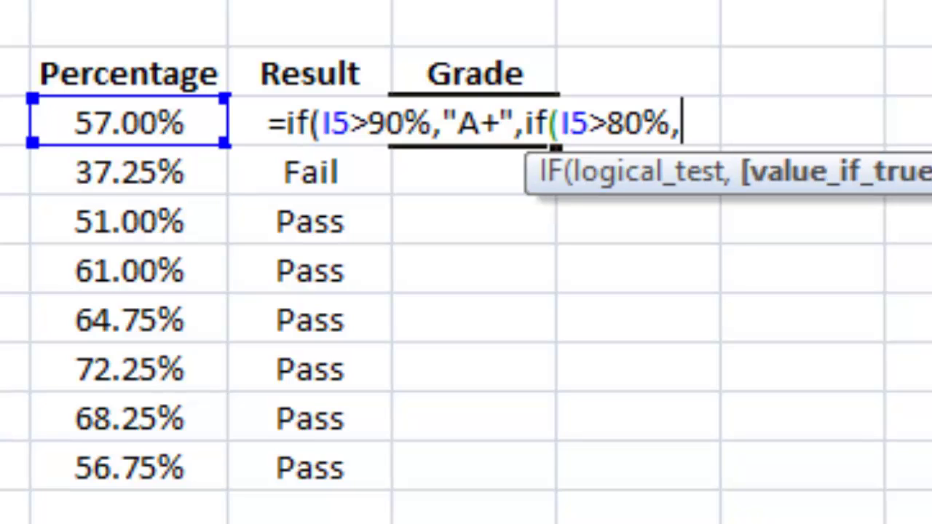
{"action": "type", "text": "\""}
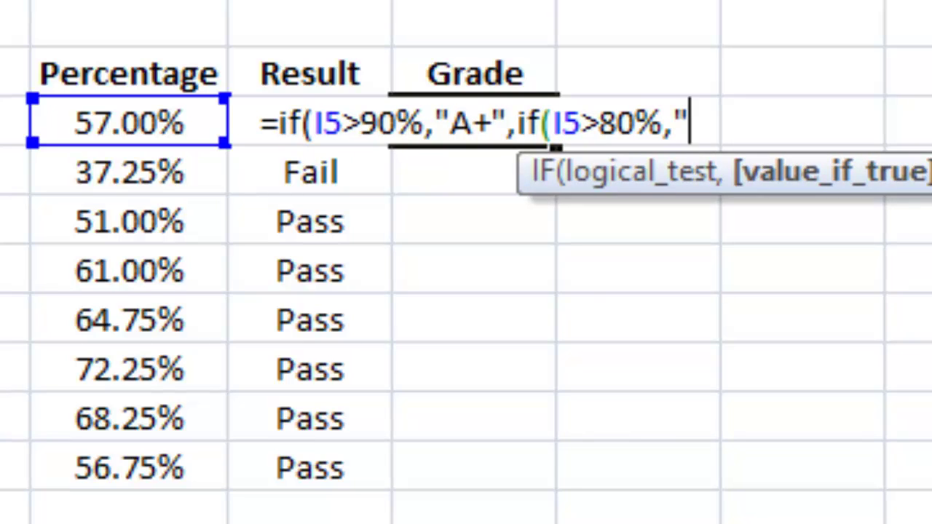
{"action": "type", "text": "A\""}
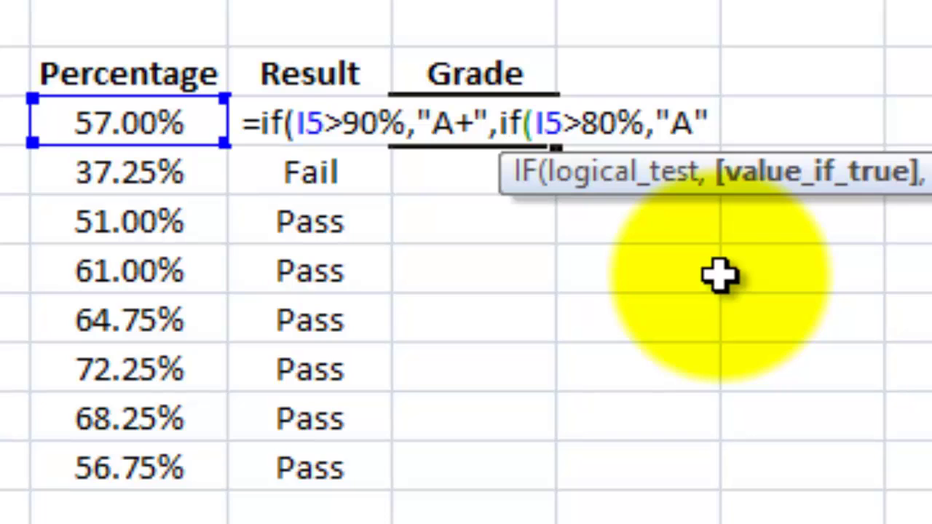
{"action": "type", "text": ","}
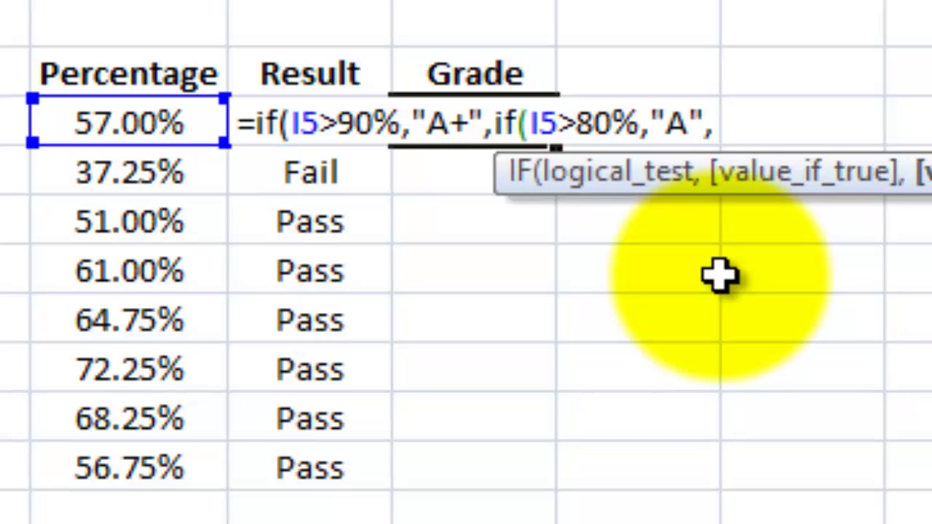
- Nest a third IF in the Grade formula that returns "B" when I5 is greater than 70%
{"action": "type", "text": "if"}
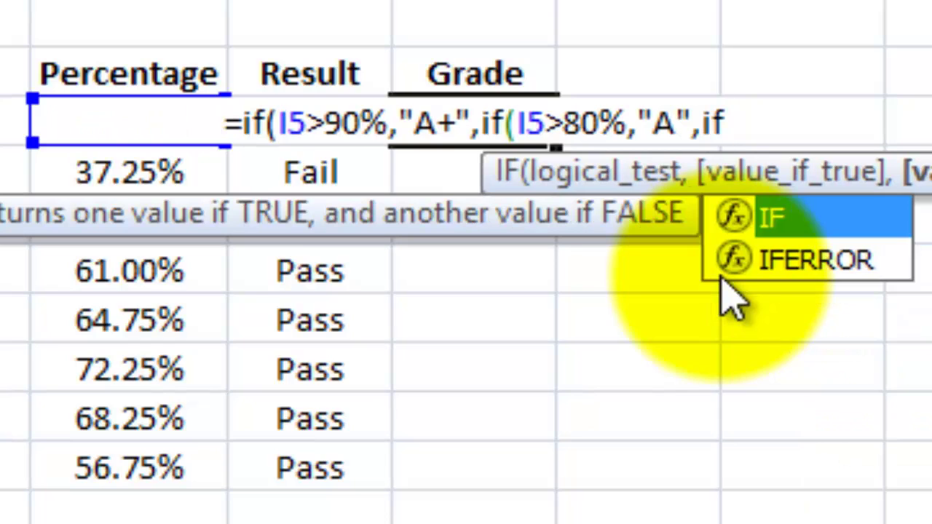
{"action": "type", "text": "("}
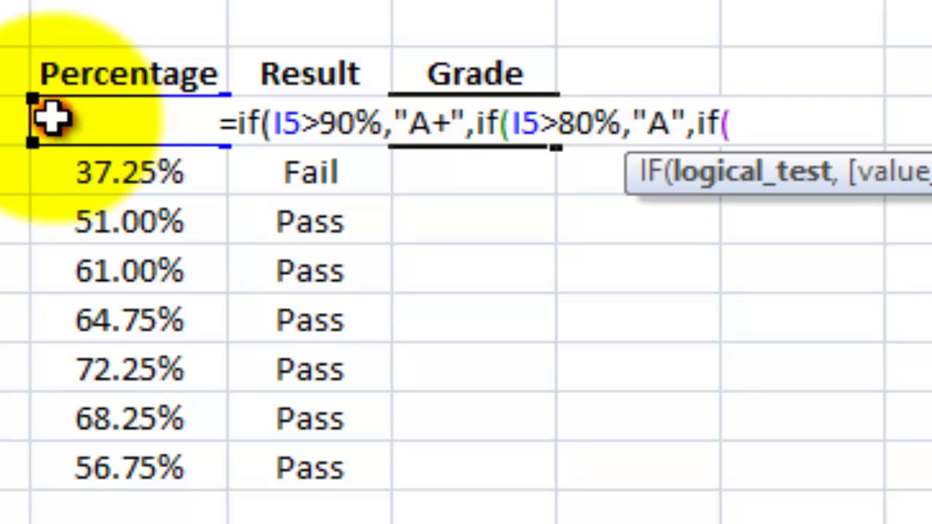
{"action": "left_click", "coordinate": [51, 116]}
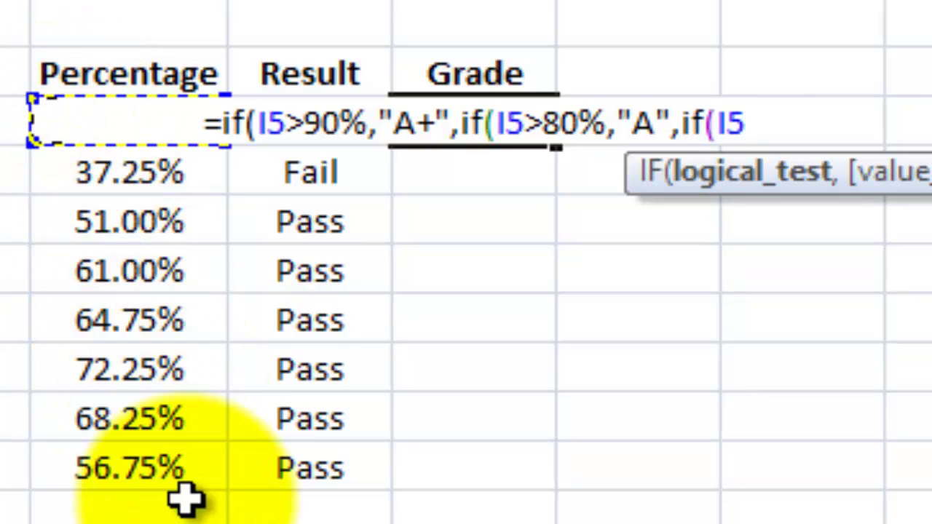
{"action": "type", "text": ">"}
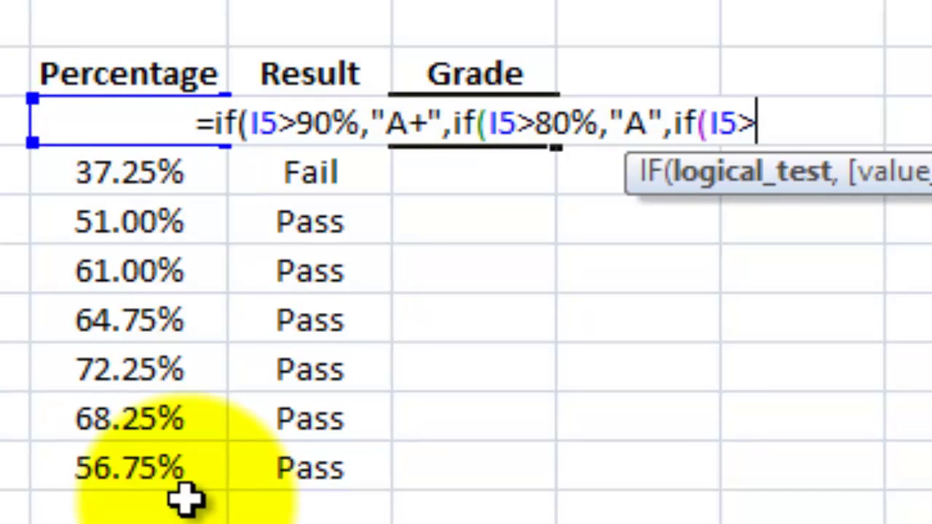
{"action": "type", "text": "7"}
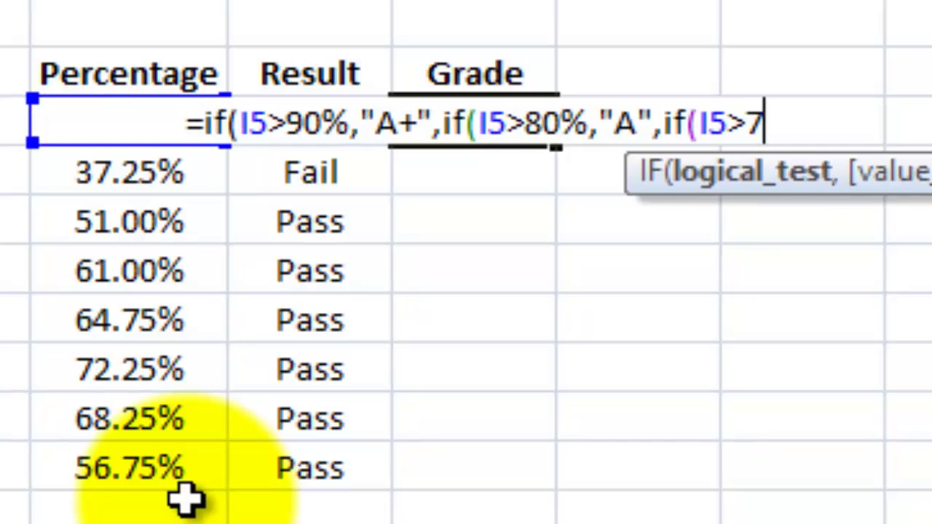
{"action": "type", "text": "0%"}
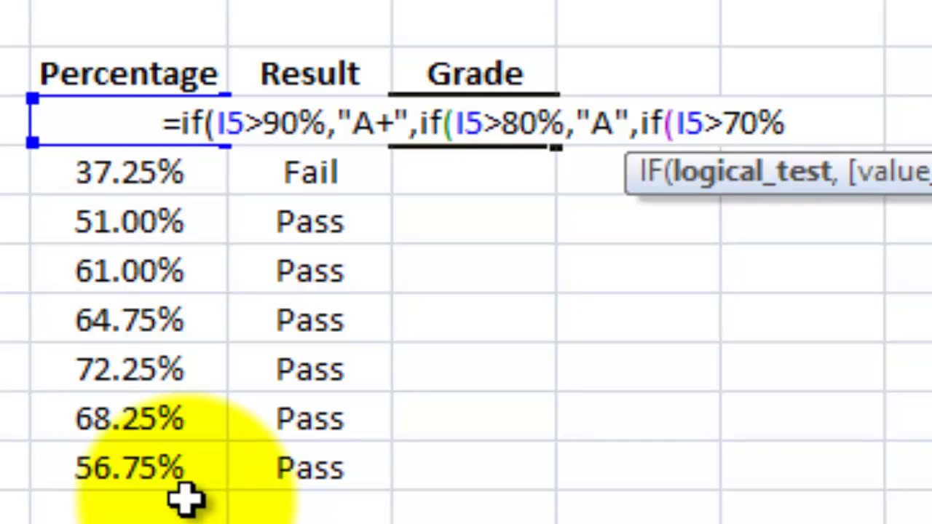
{"action": "type", "text": ",\""}
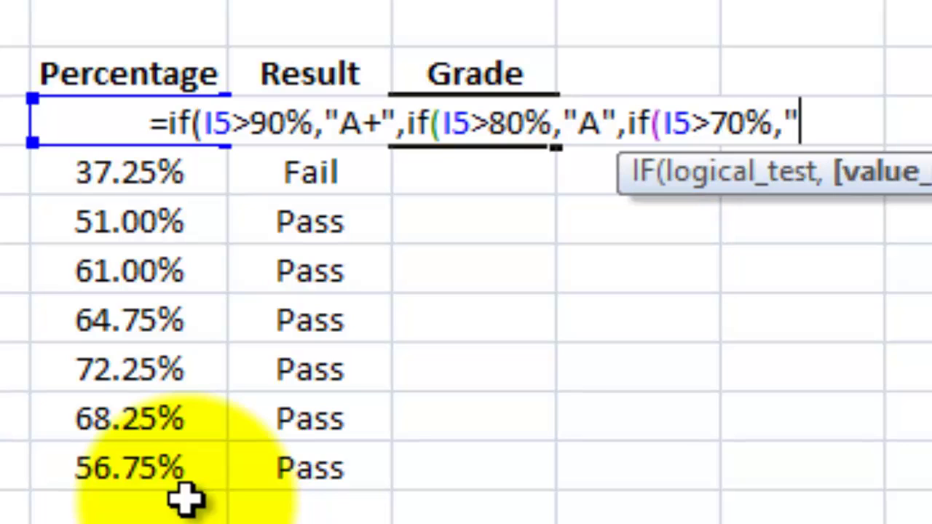
{"action": "type", "text": "B\","}
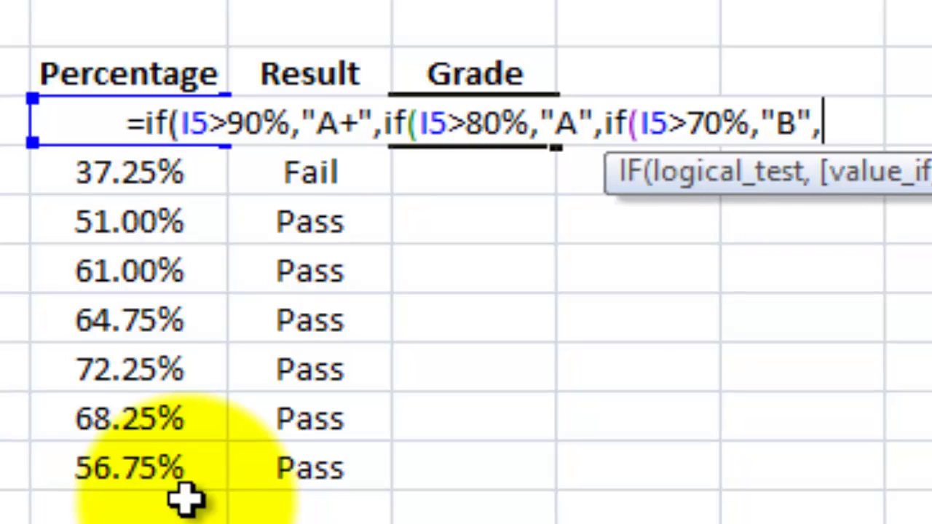
- Nest a fourth IF in the Grade formula that returns "C" when I5 is greater than 60%
{"action": "type", "text": "if("}
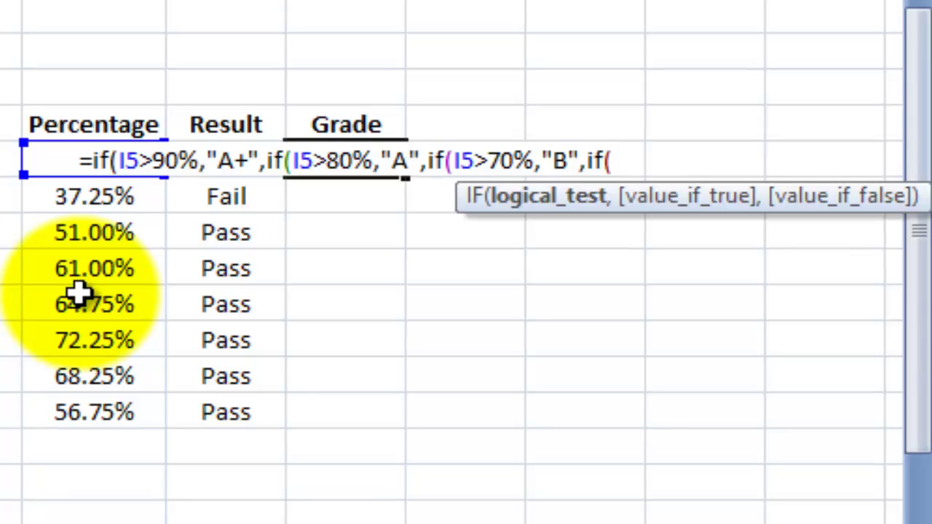
{"action": "type", "text": "i5"}
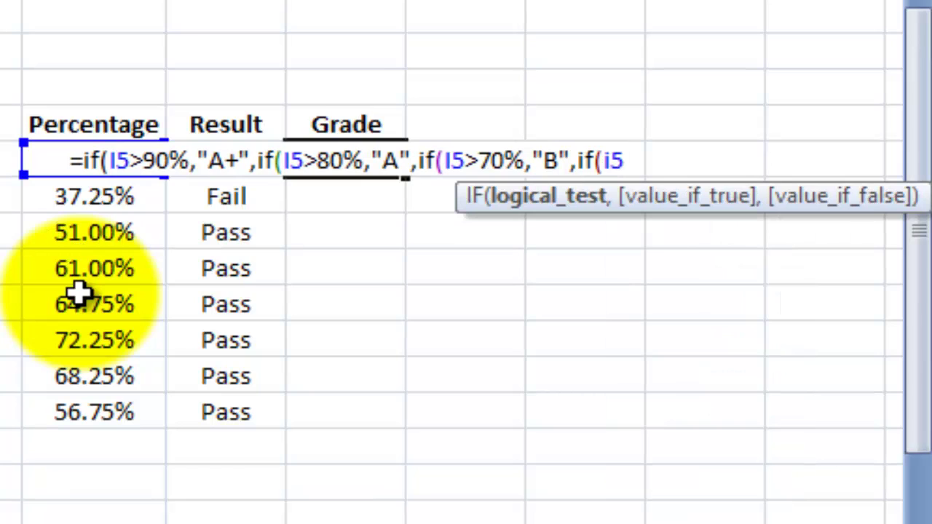
{"action": "type", "text": ">"}
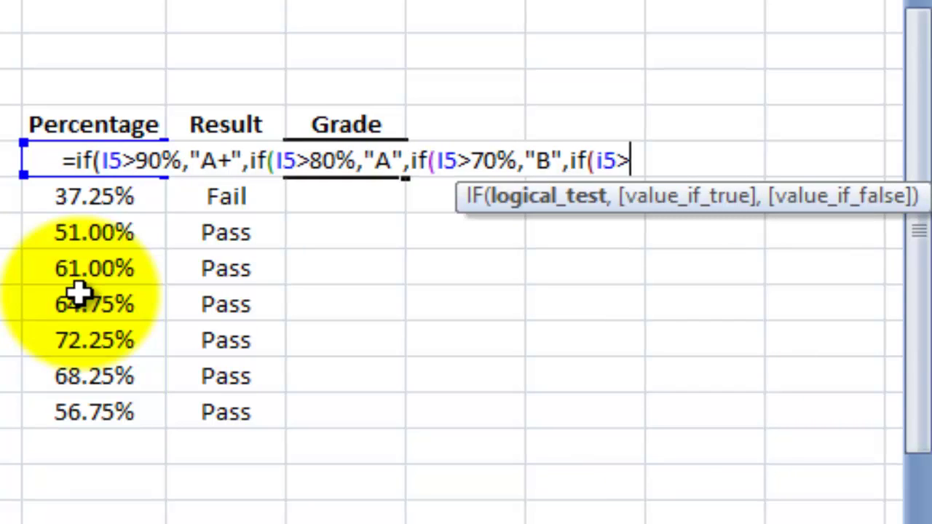
{"action": "type", "text": "60"}
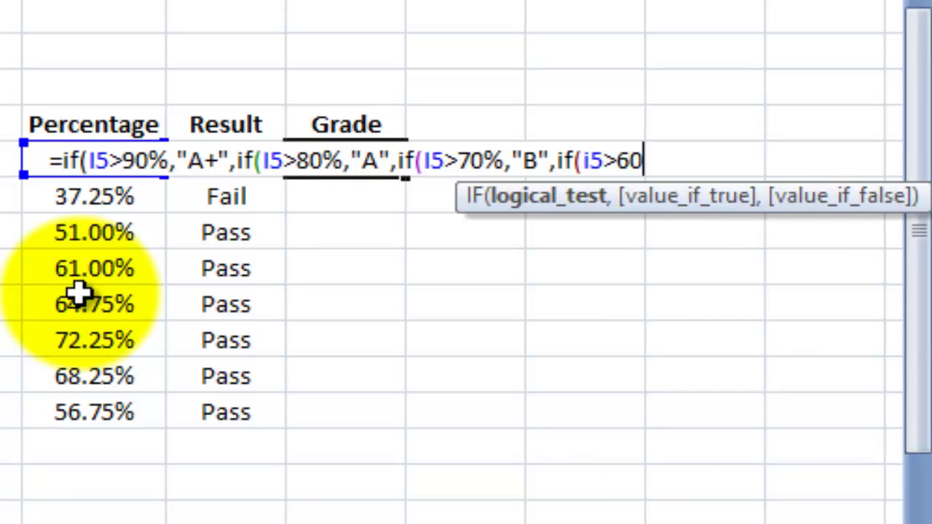
{"action": "type", "text": "%,\""}
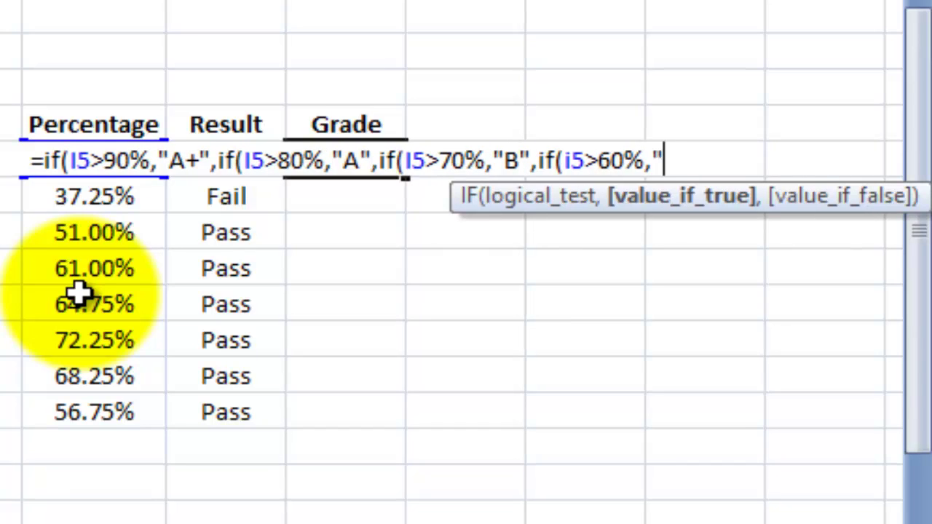
{"action": "type", "text": "C"}
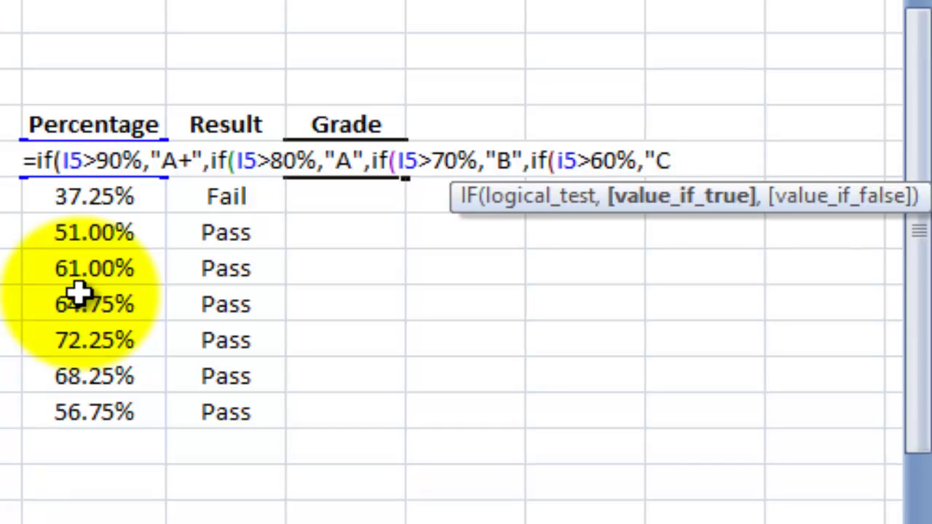
{"action": "type", "text": "\""}
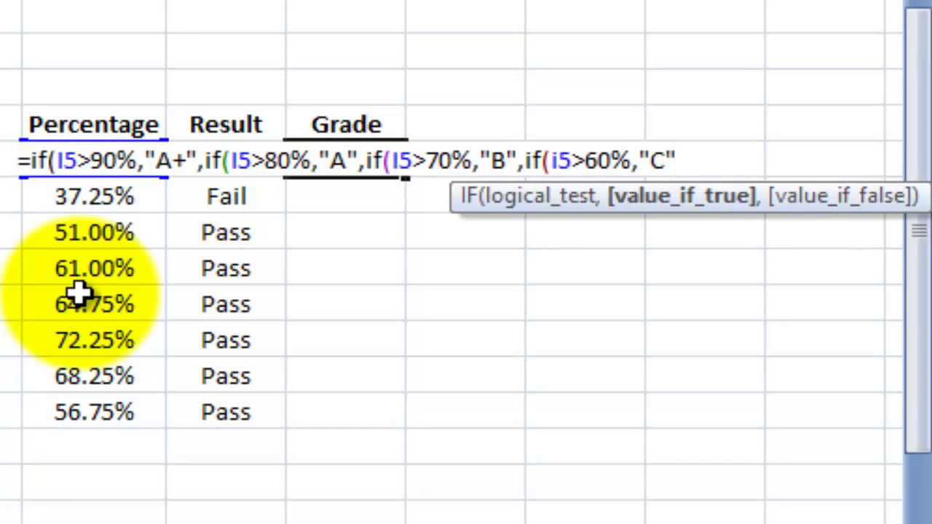
- Nest a fifth IF in the Grade formula that returns "D" when I5 is greater than 50%
{"action": "type", "text": ",if"}
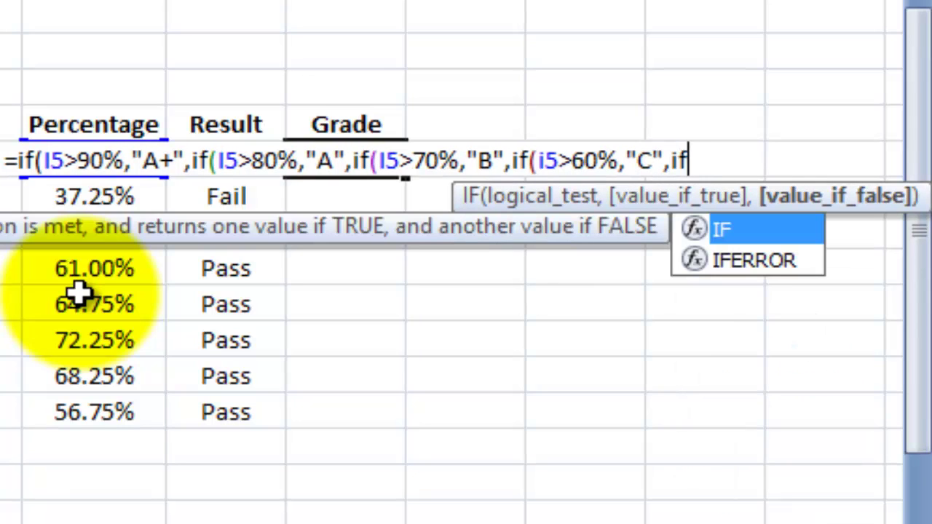
{"action": "type", "text": "("}
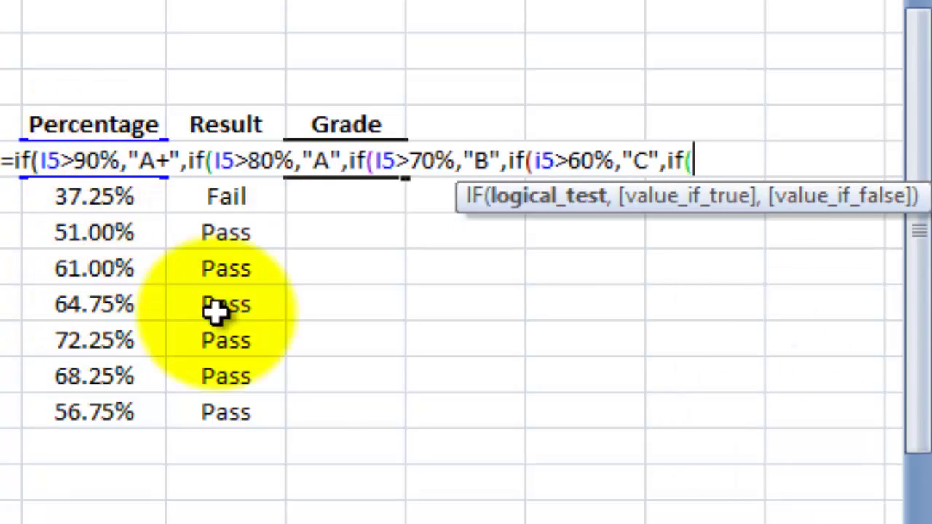
{"action": "type", "text": "i"}
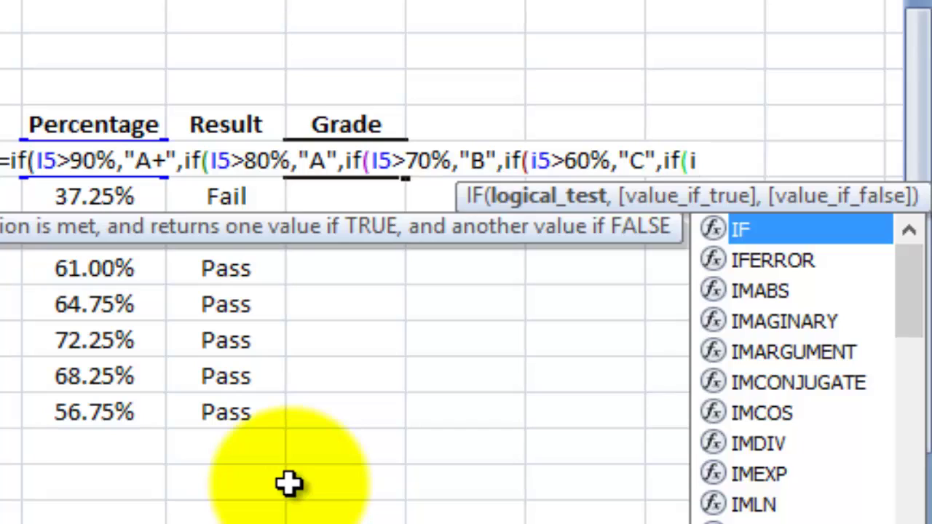
{"action": "type", "text": "5"}
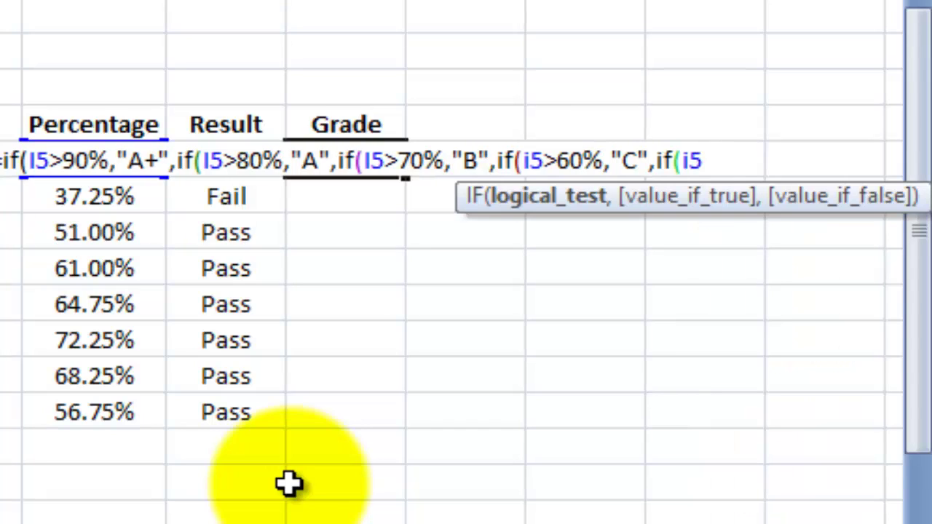
{"action": "type", "text": ">"}
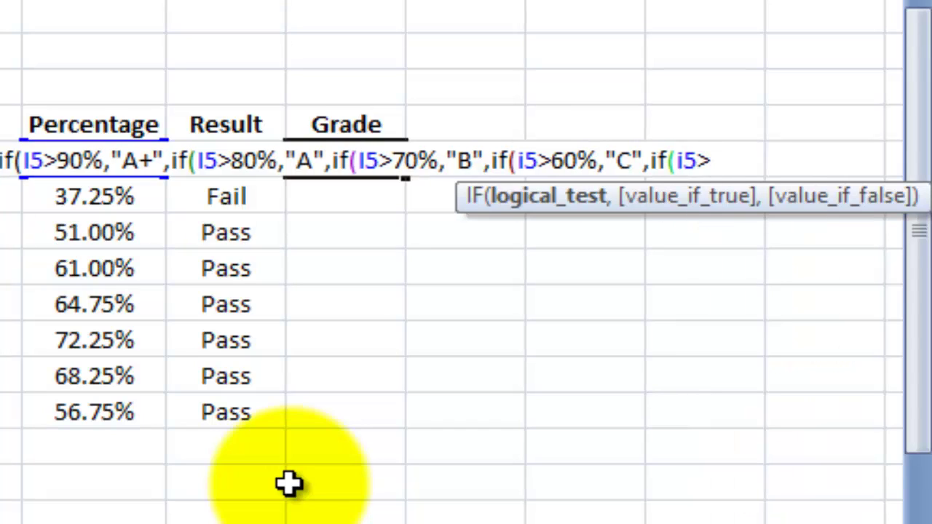
{"action": "type", "text": "50"}
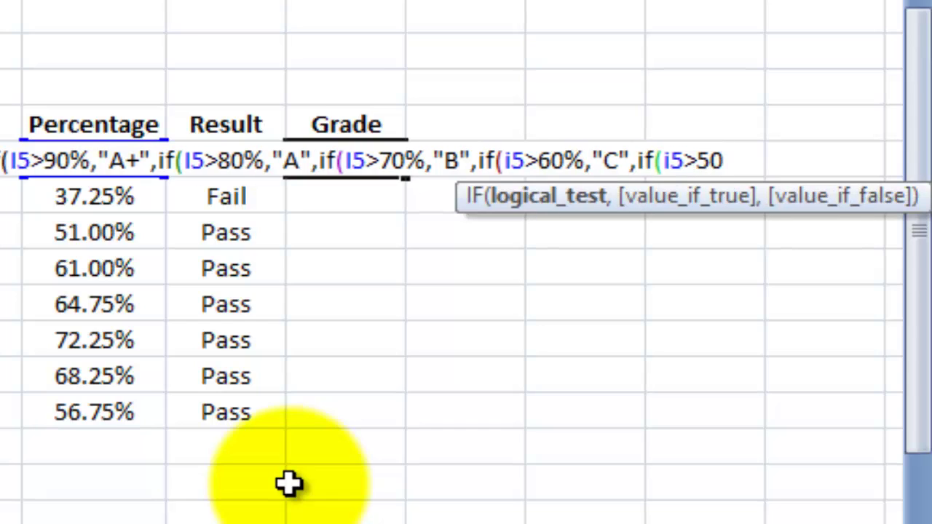
{"action": "type", "text": "%,"}
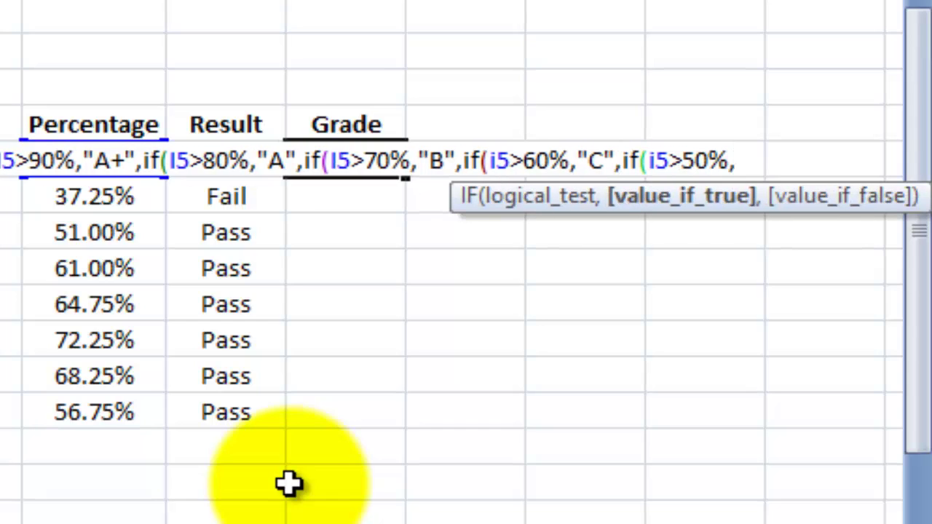
{"action": "type", "text": "\""}
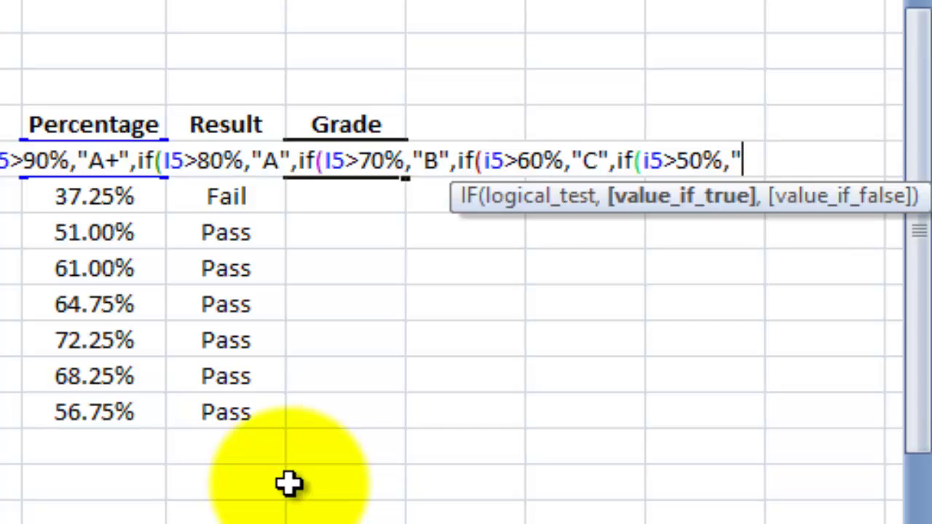
{"action": "type", "text": "D\","}
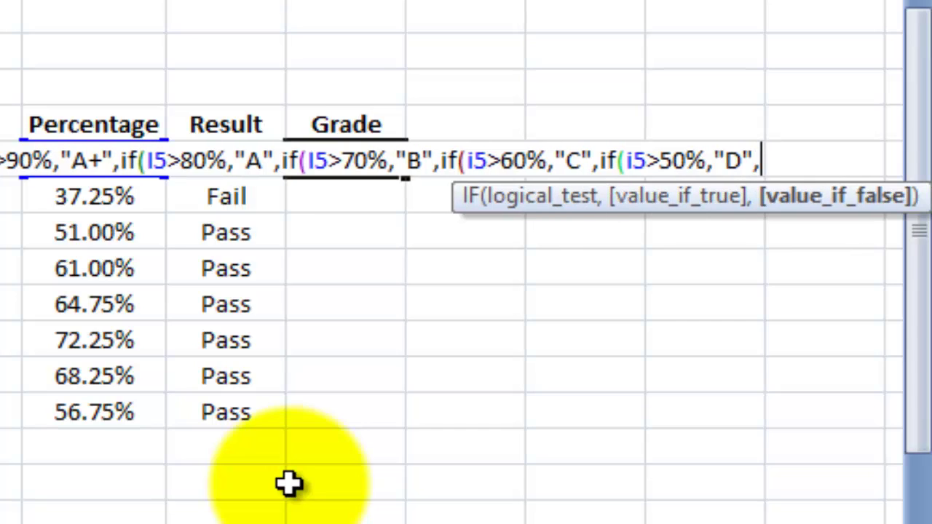
- Nest a sixth IF in the Grade formula that returns "E" when I5 is greater than 40%
{"action": "type", "text": "if("}
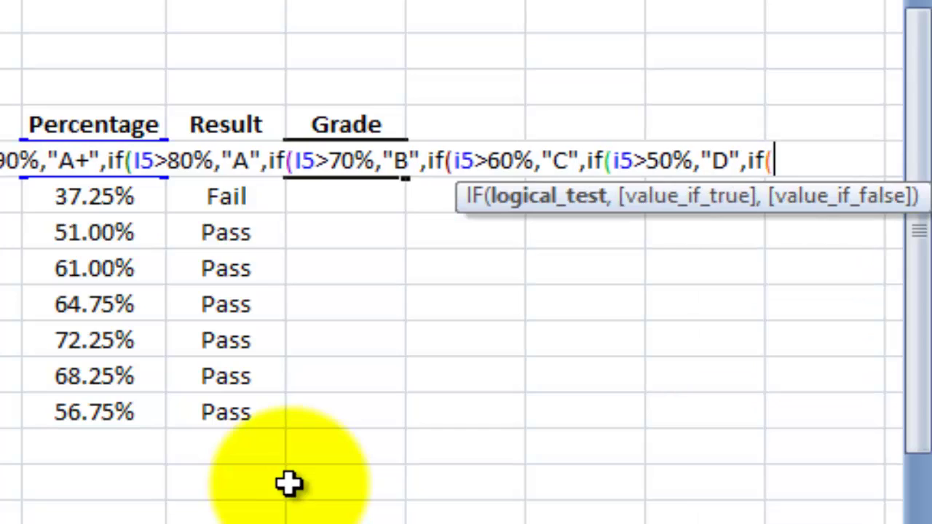
{"action": "type", "text": "i5"}
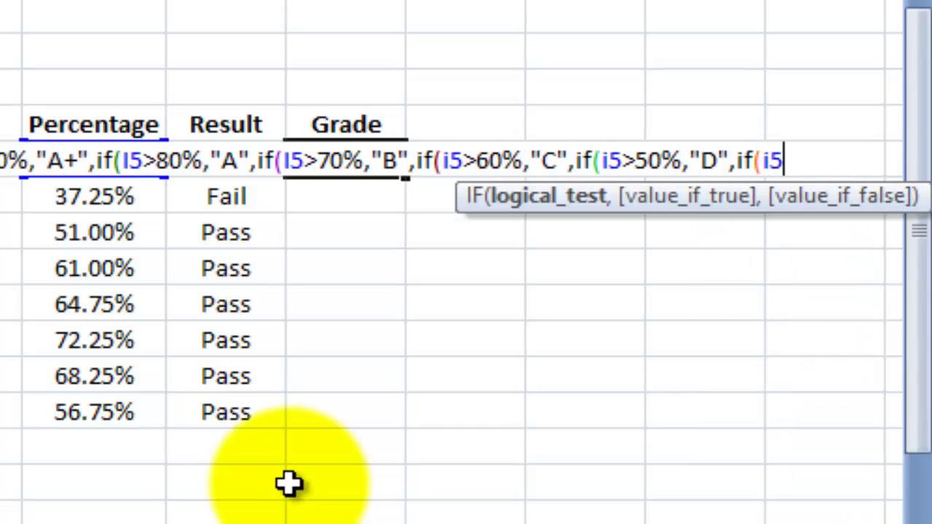
{"action": "type", "text": ">"}
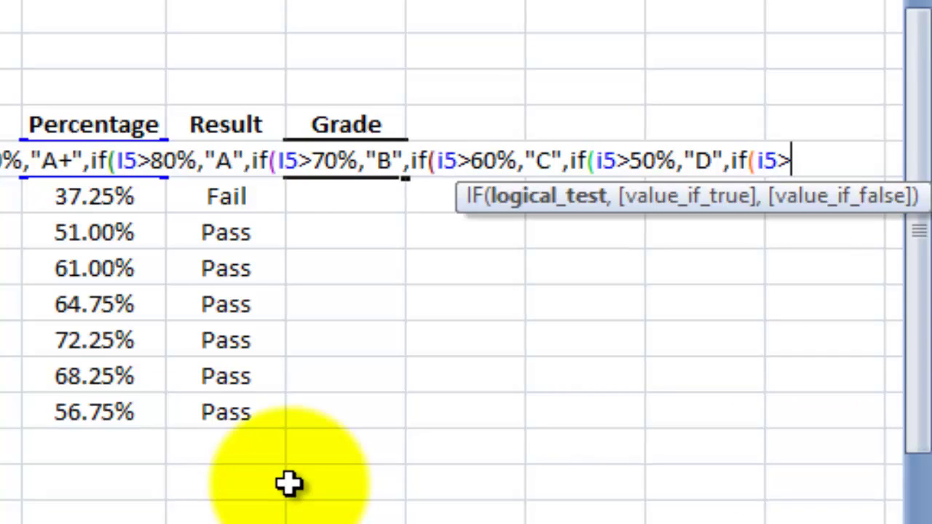
{"action": "type", "text": "40"}
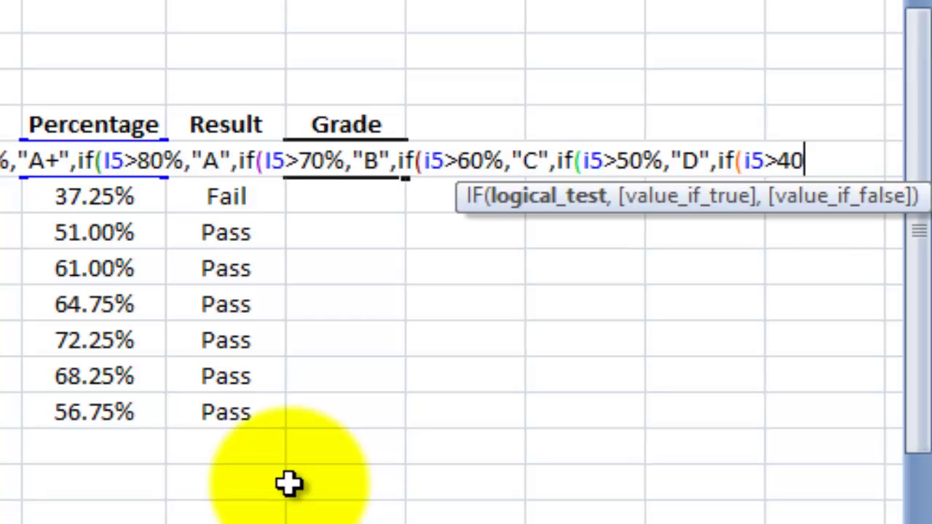
{"action": "type", "text": "%,\""}
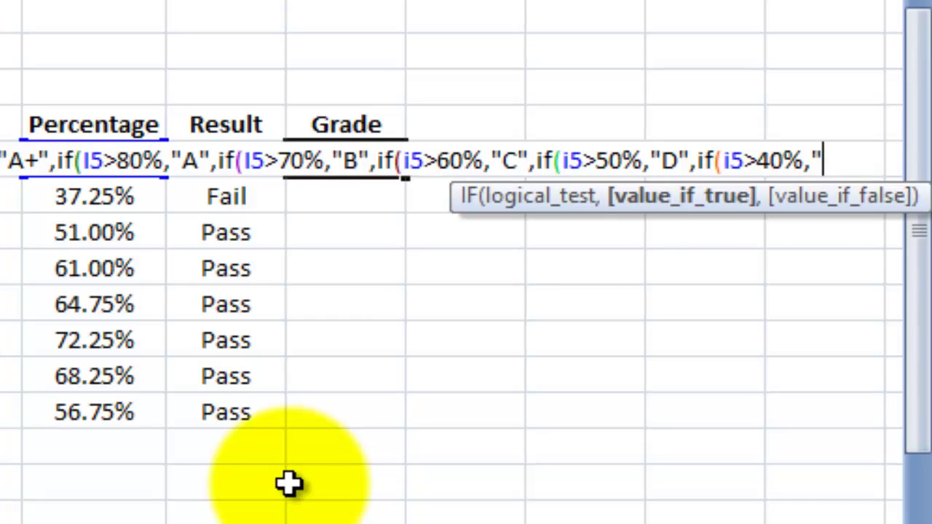
{"action": "type", "text": "E\","}
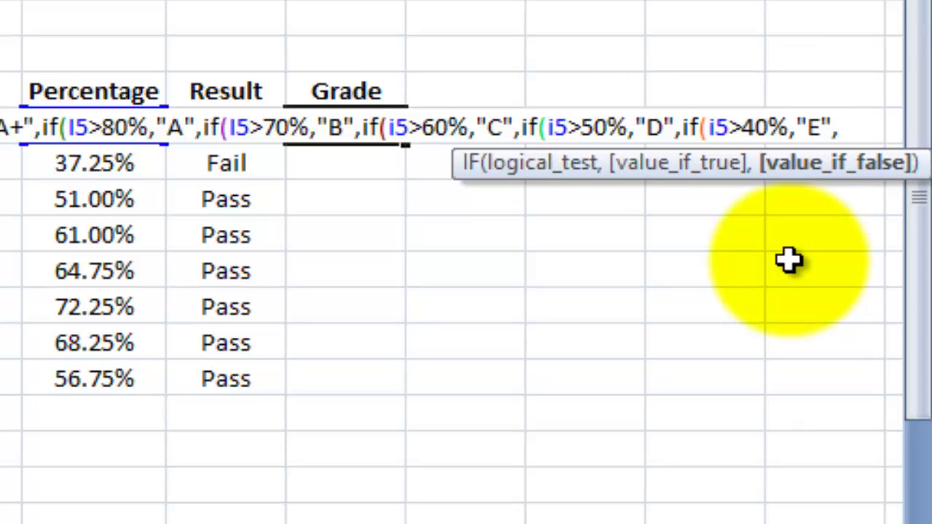
- Set "F" as the innermost IF's false value, close all six nested IFs and enter the Grade formula
{"action": "type", "text": "\""}
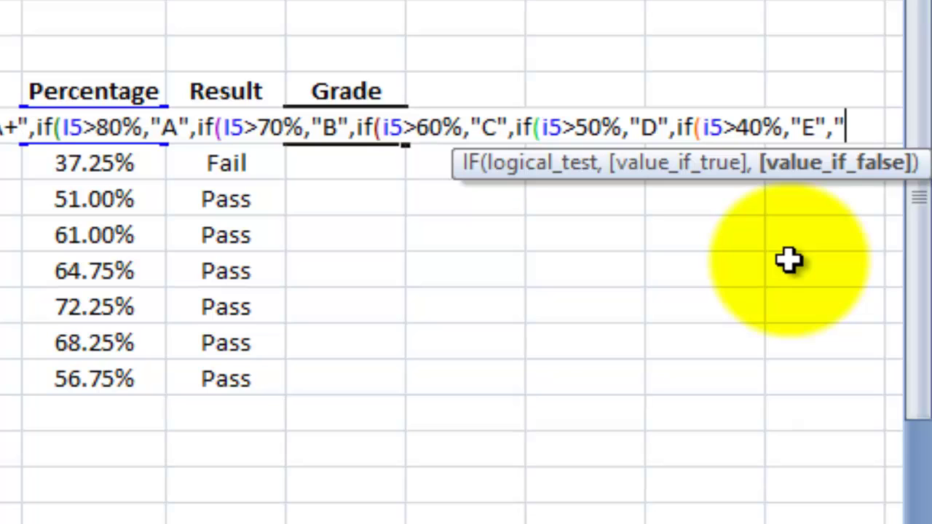
{"action": "type", "text": ",\"F"}
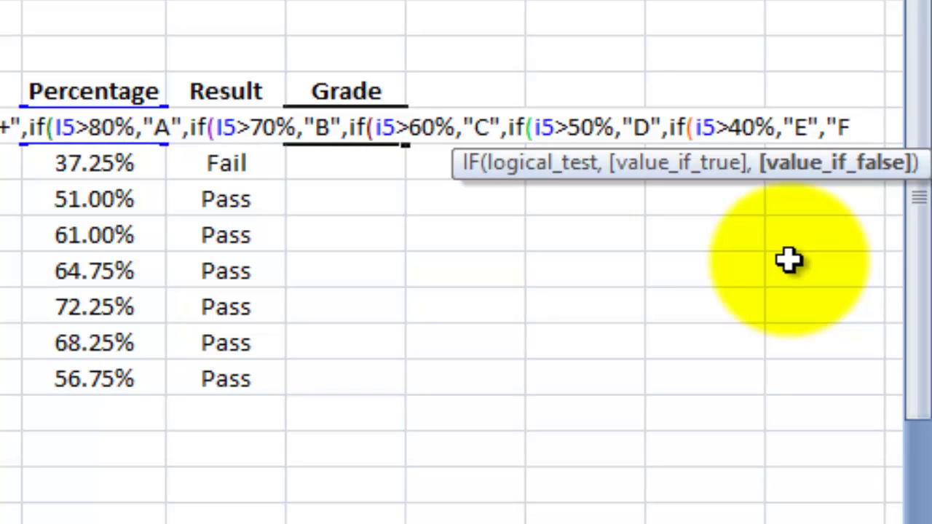
{"action": "type", "text": "\""}
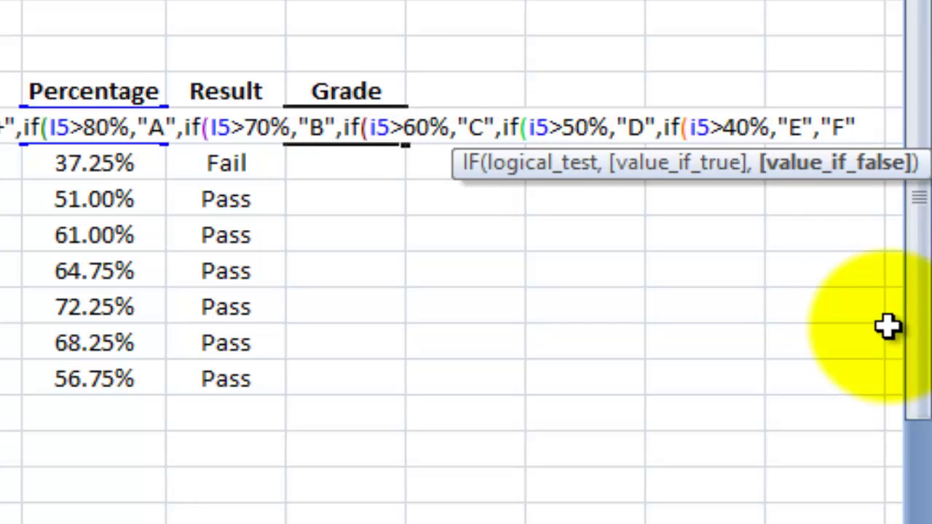
{"action": "type", "text": "))))"}
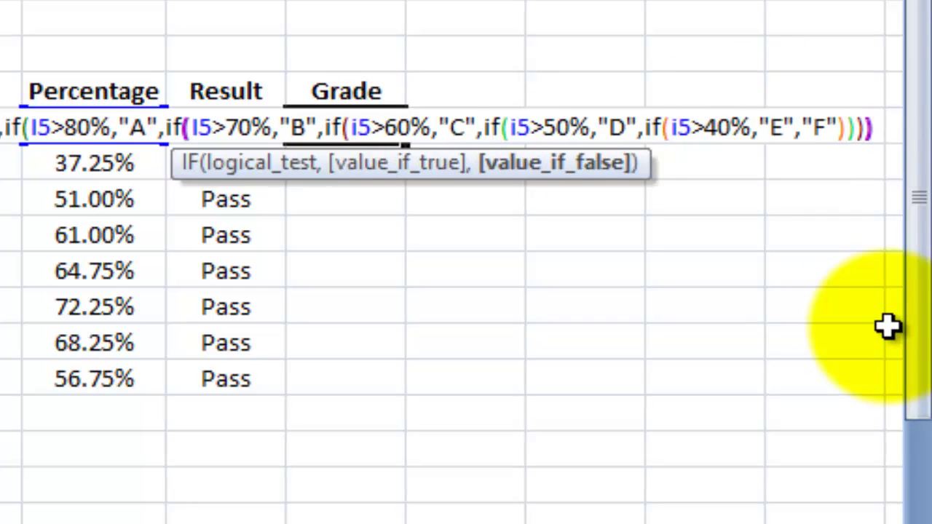
{"action": "type", "text": "))"}
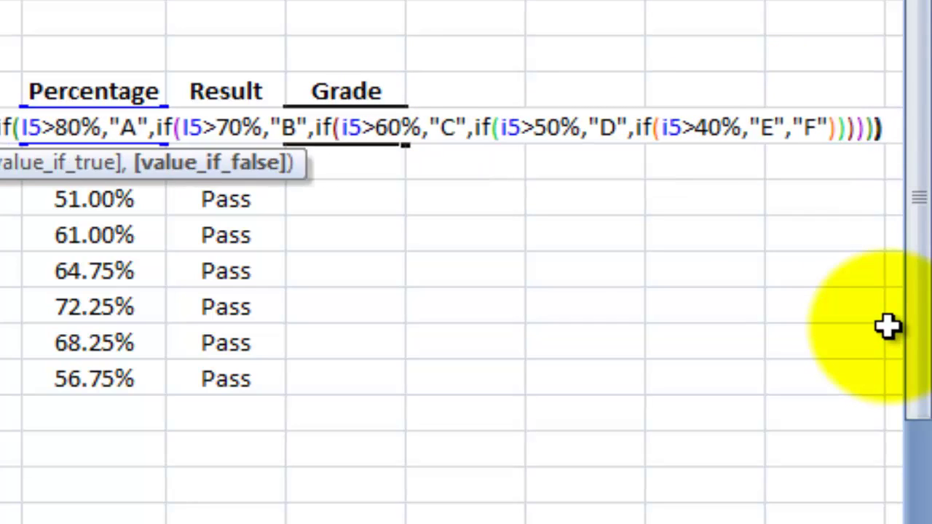
{"action": "key", "text": "Return"}
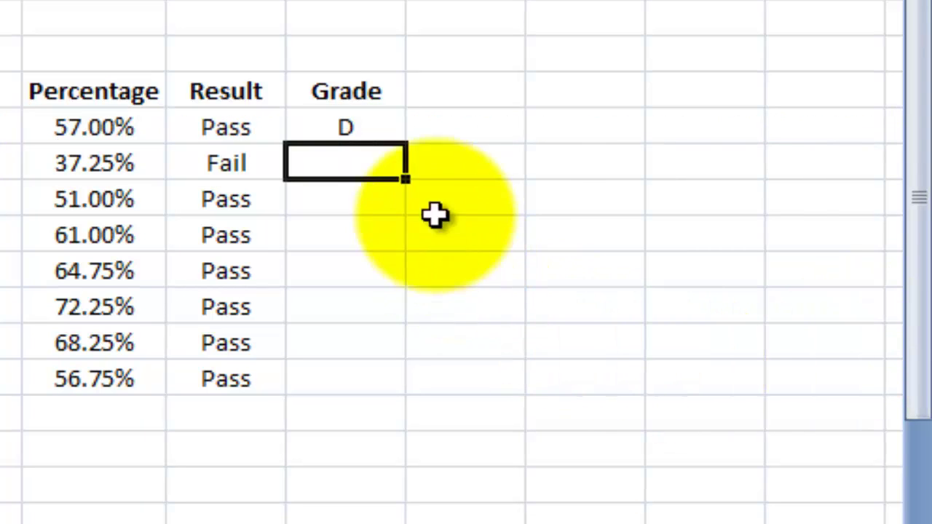
- Fill the Grade formula from the first student's cell down to the last student's row
{"action": "left_click", "coordinate": [396, 129]}
{"action": "left_click_drag", "start_coordinate": [406, 144], "coordinate": [410, 193]}
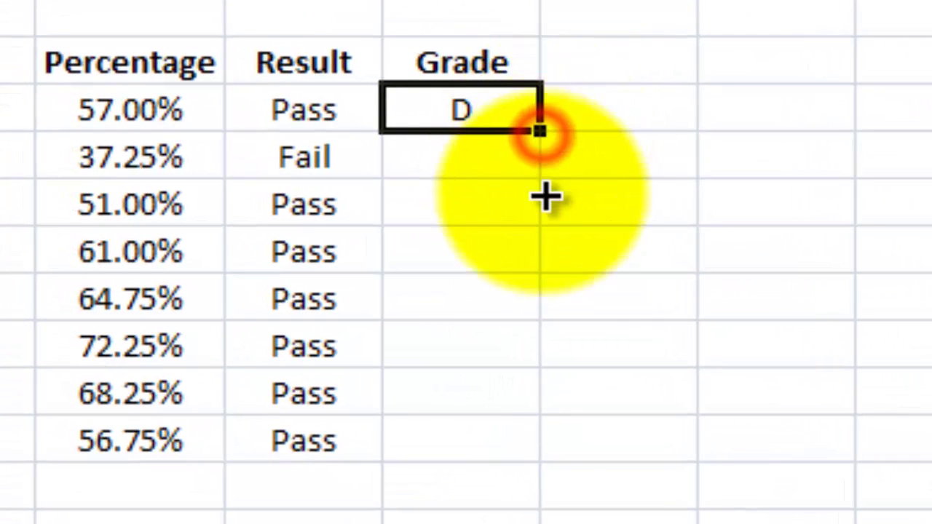
{"action": "left_click_drag", "start_coordinate": [546, 197], "coordinate": [546, 435]}
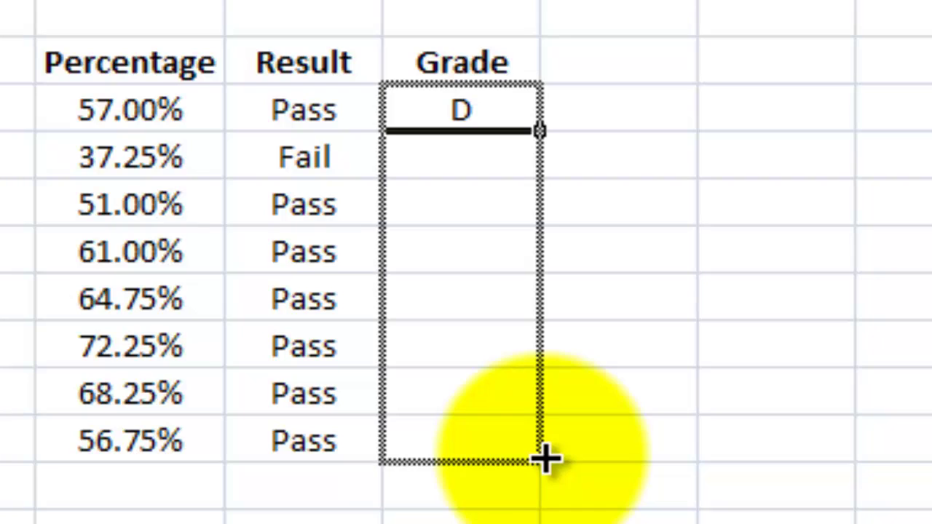
{"action": "left_click_drag", "start_coordinate": [545, 459], "coordinate": [545, 427]}
{"action": "left_click", "coordinate": [574, 220]}
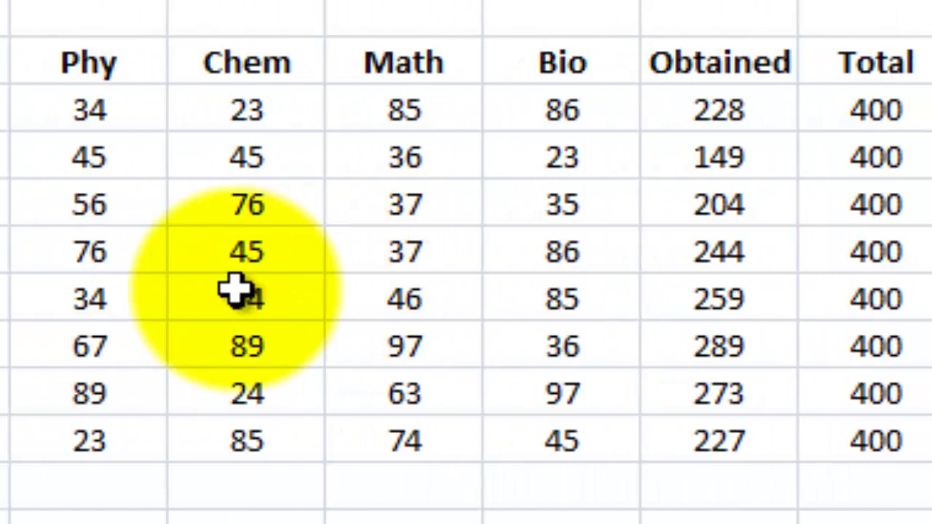
- Change the fifth student's marks to Phy 92, Chem 93, Math 94 and Bio 92
{"action": "left_click", "coordinate": [149, 298]}
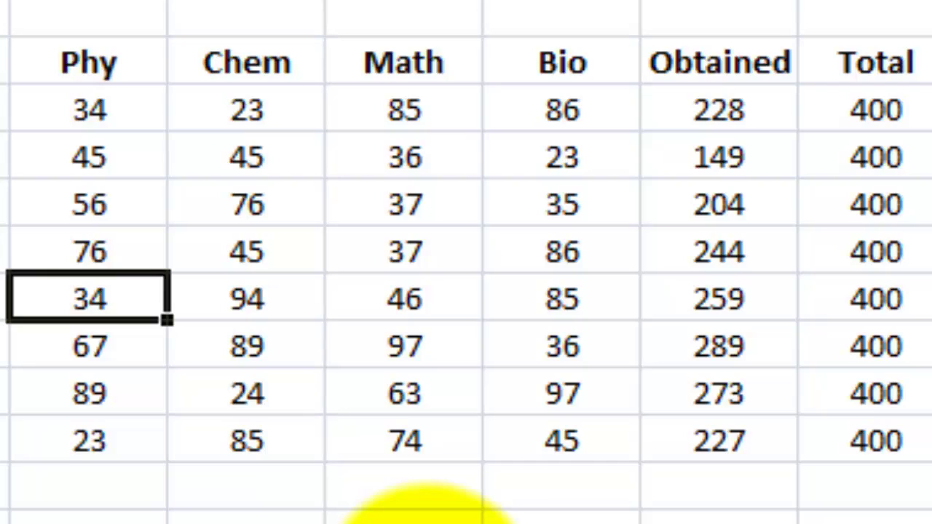
{"action": "type", "text": "92"}
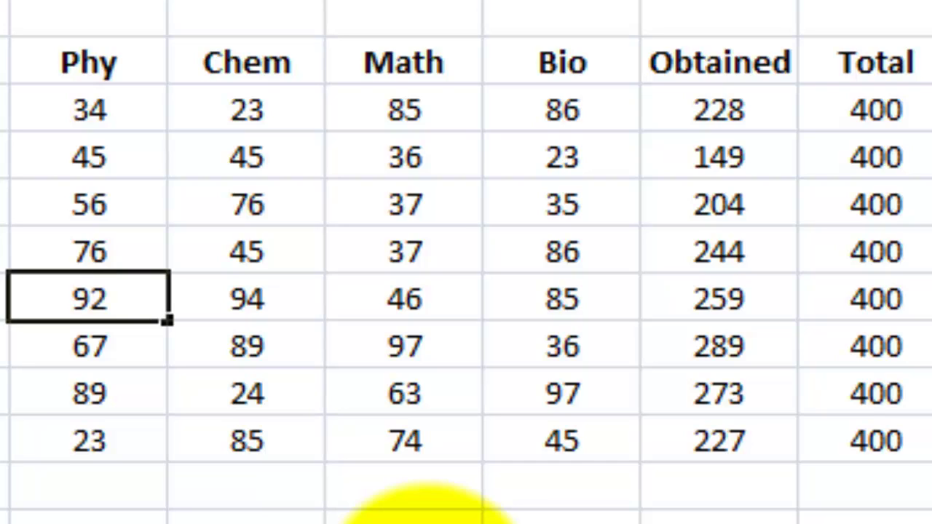
{"action": "key", "text": "Tab"}
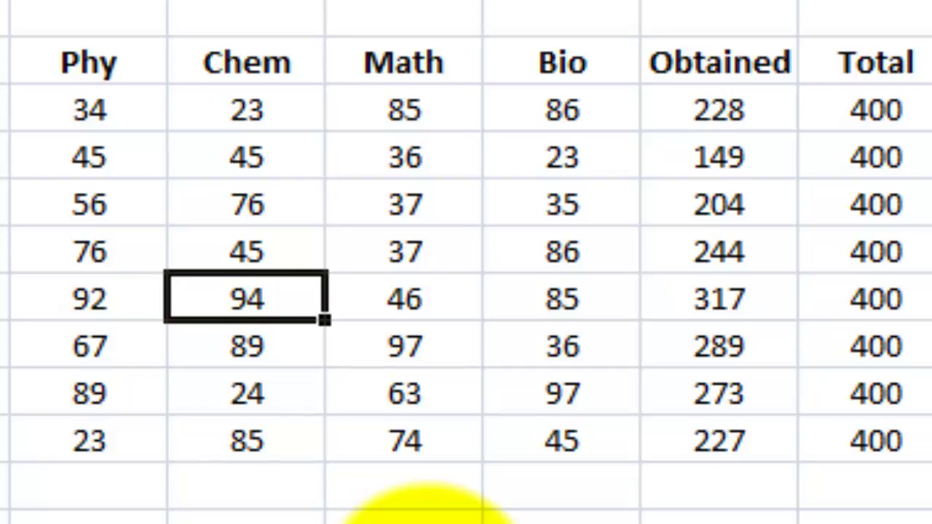
{"action": "type", "text": "93"}
{"action": "key", "text": "Tab"}
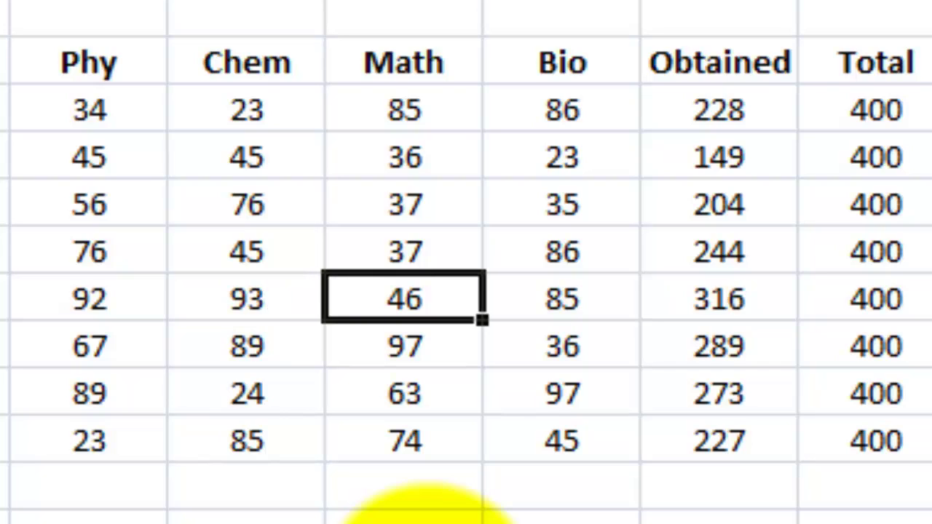
{"action": "type", "text": "94"}
{"action": "key", "text": "Tab"}
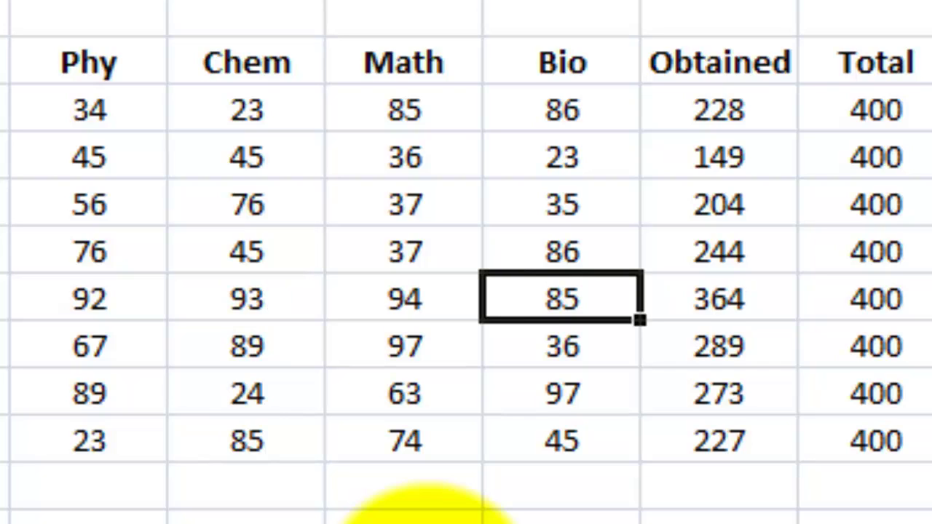
{"action": "type", "text": "92"}
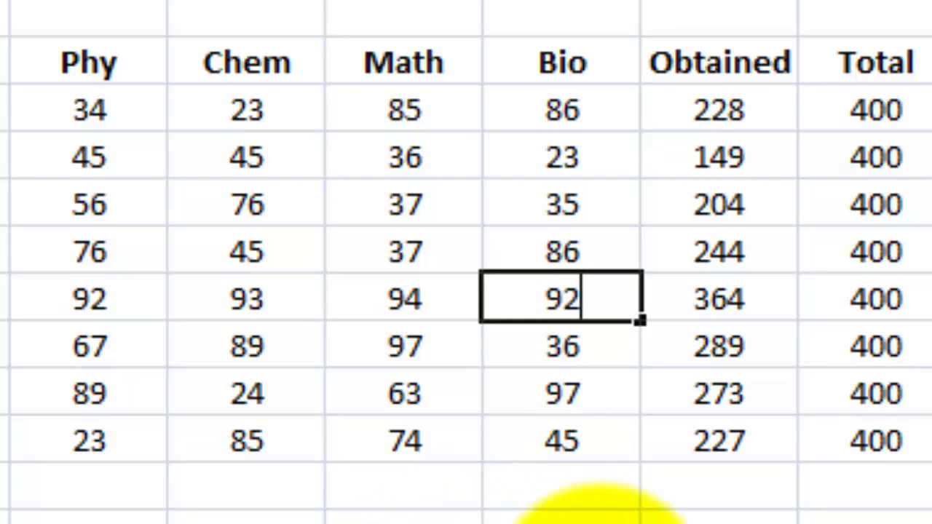
{"action": "left_click", "coordinate": [622, 518]}
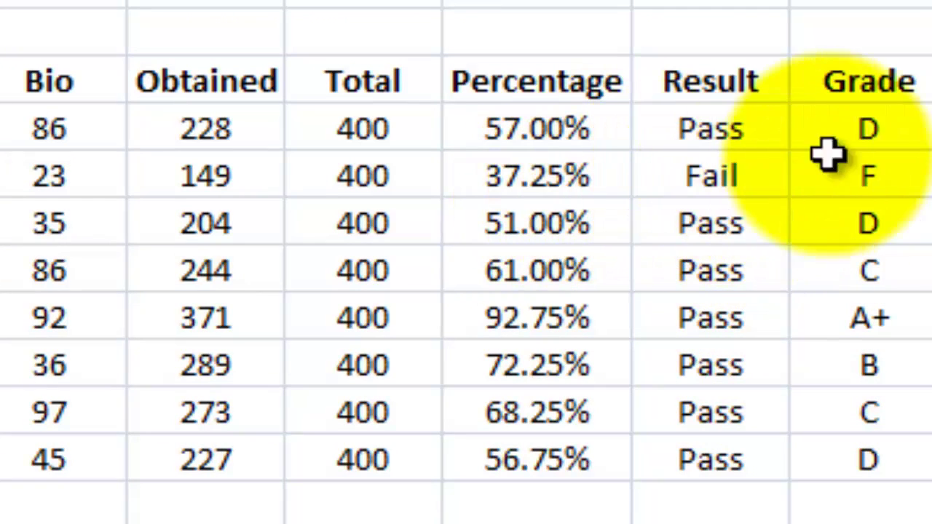
- Compare the second student's percentage with the assigned grade, then review the whole Grade column
{"action": "left_click", "coordinate": [895, 163]}
{"action": "left_click", "coordinate": [598, 187]}
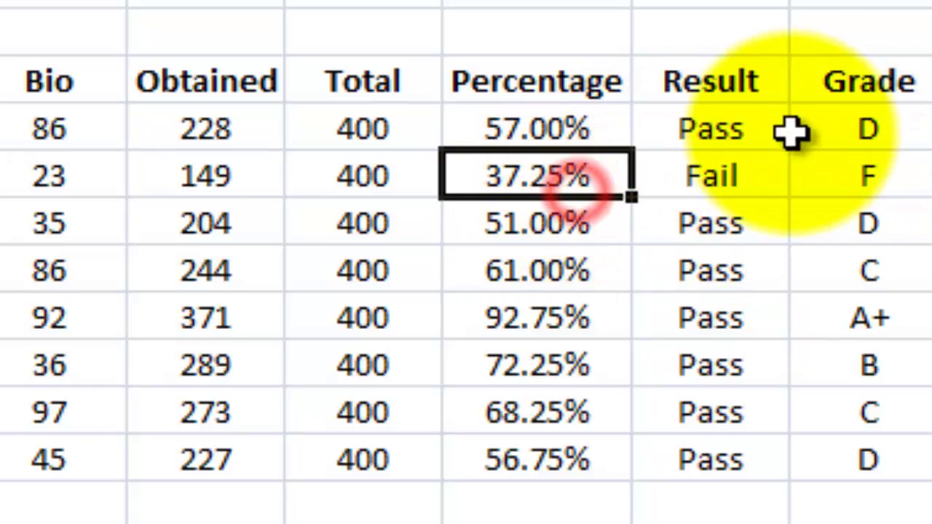
{"action": "left_click", "coordinate": [902, 177]}
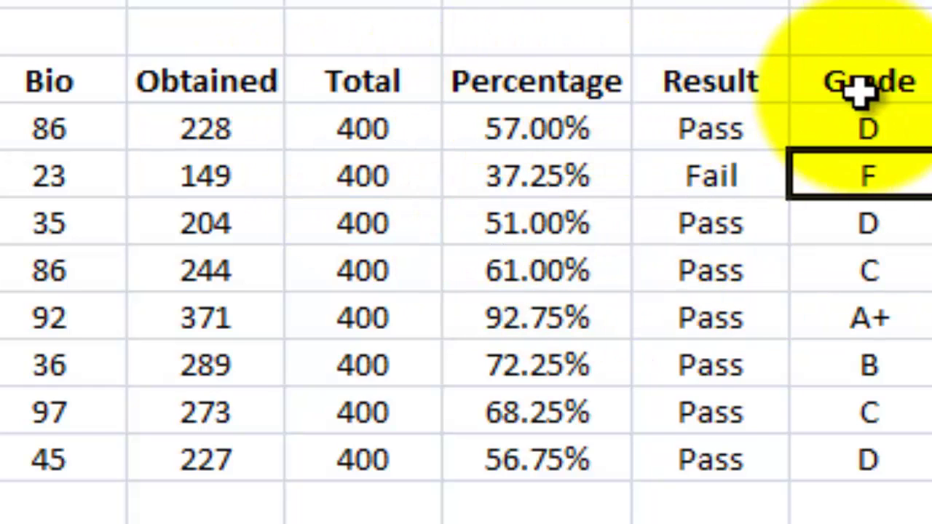
{"action": "left_click_drag", "start_coordinate": [884, 128], "coordinate": [880, 444]}
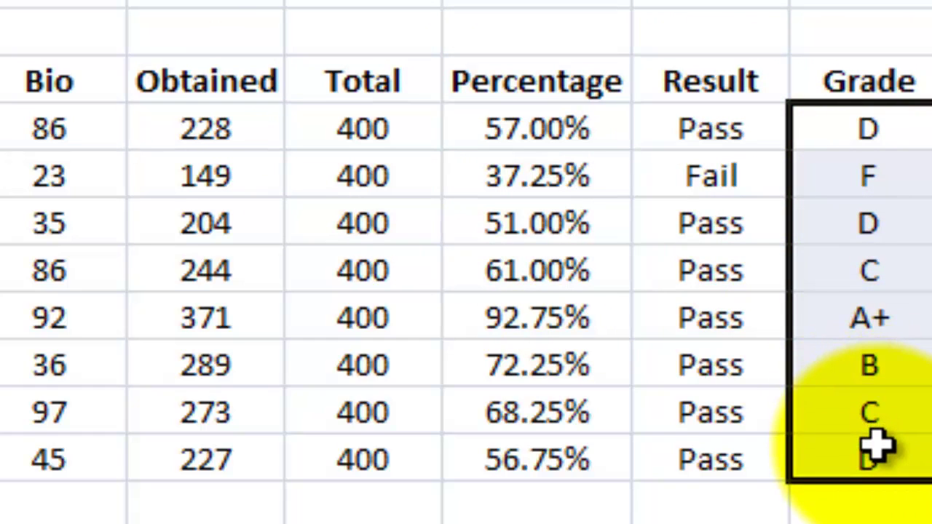